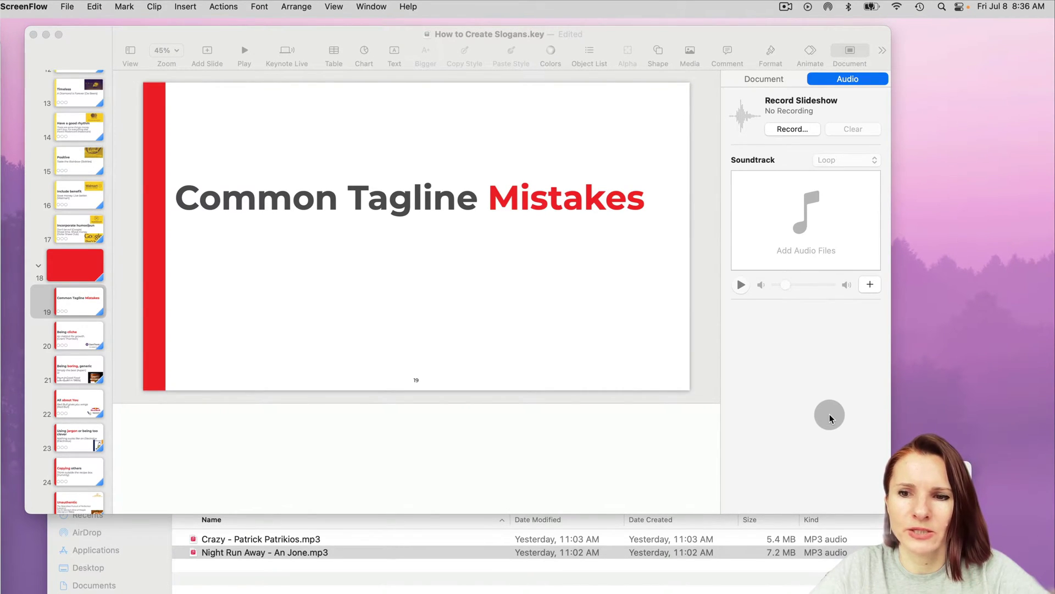
Enlarge the Keynote window and add Night Run Away.mp3 from Finder as the looping soundtrack
{"action": "left_click", "coordinate": [882, 508]}
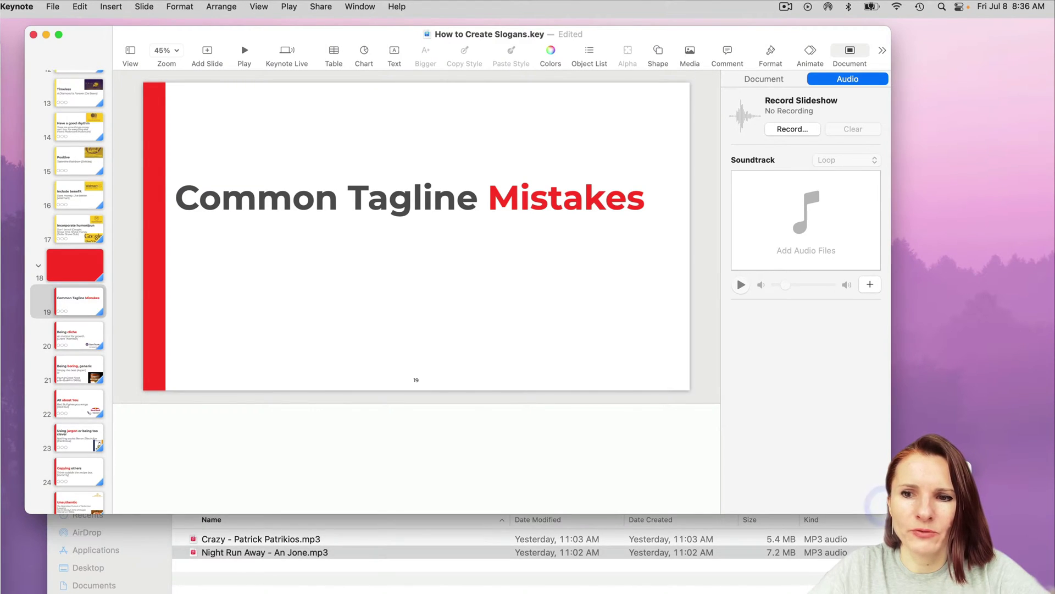
{"action": "left_click_drag", "start_coordinate": [889, 513], "coordinate": [977, 521]}
{"action": "left_click", "coordinate": [320, 576]}
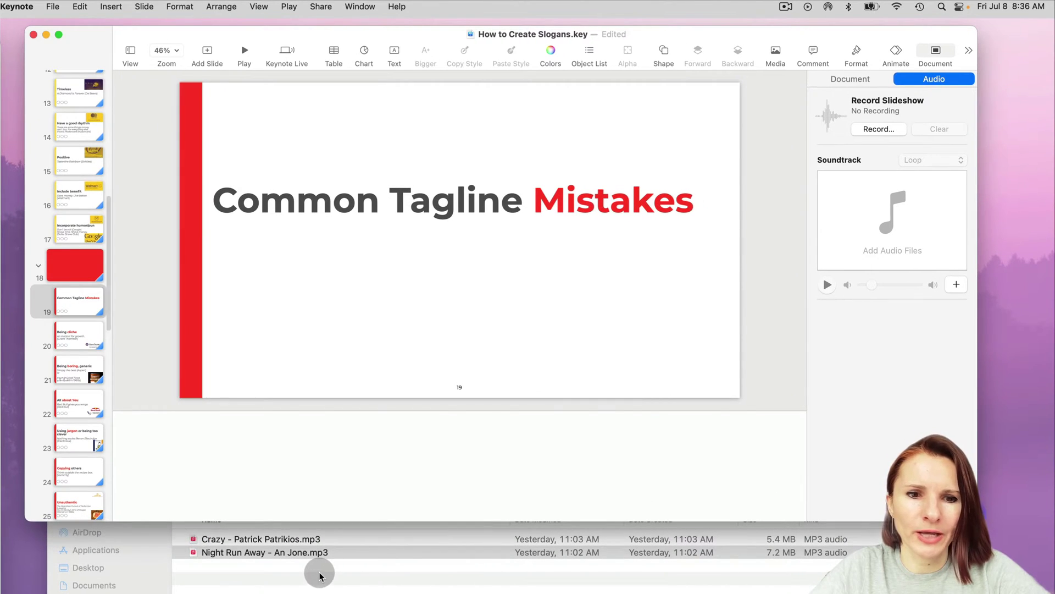
{"action": "left_click", "coordinate": [319, 575]}
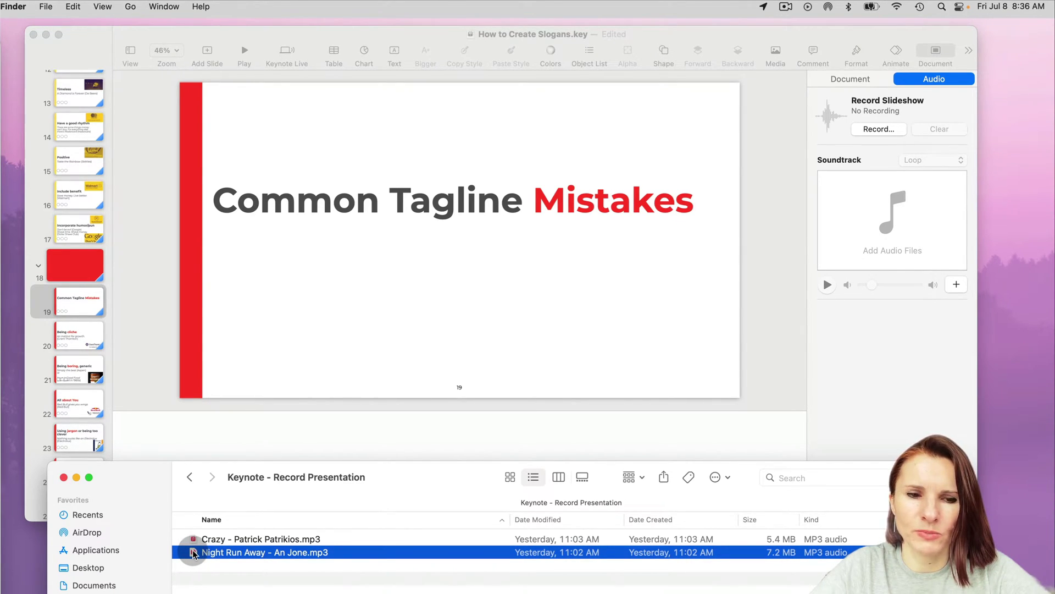
{"action": "left_click_drag", "start_coordinate": [193, 553], "coordinate": [880, 217]}
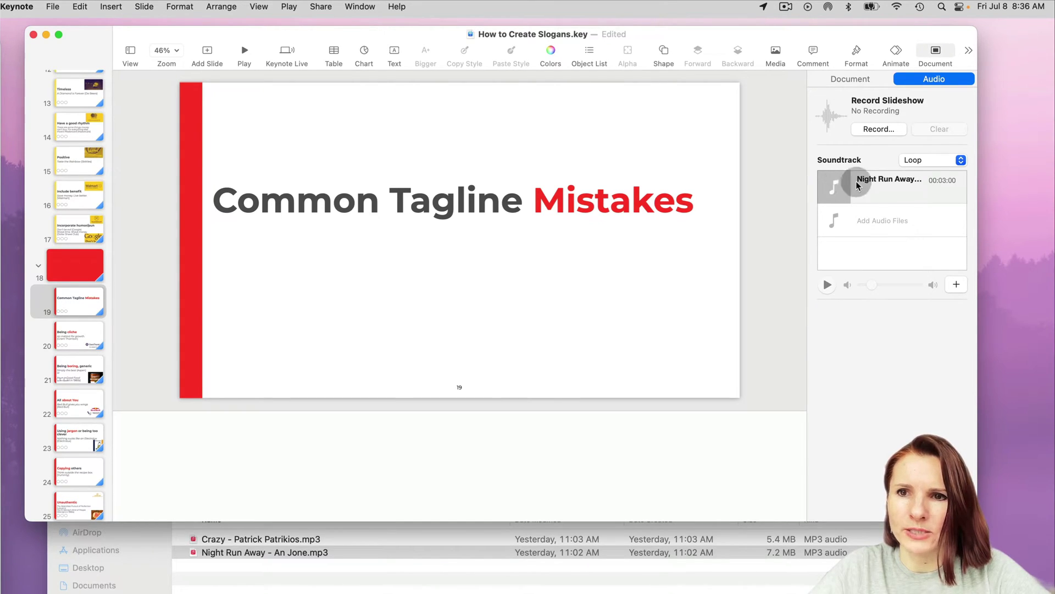
Select the Night Run Away soundtrack and nudge its volume slider slightly higher
{"action": "left_click", "coordinate": [889, 187]}
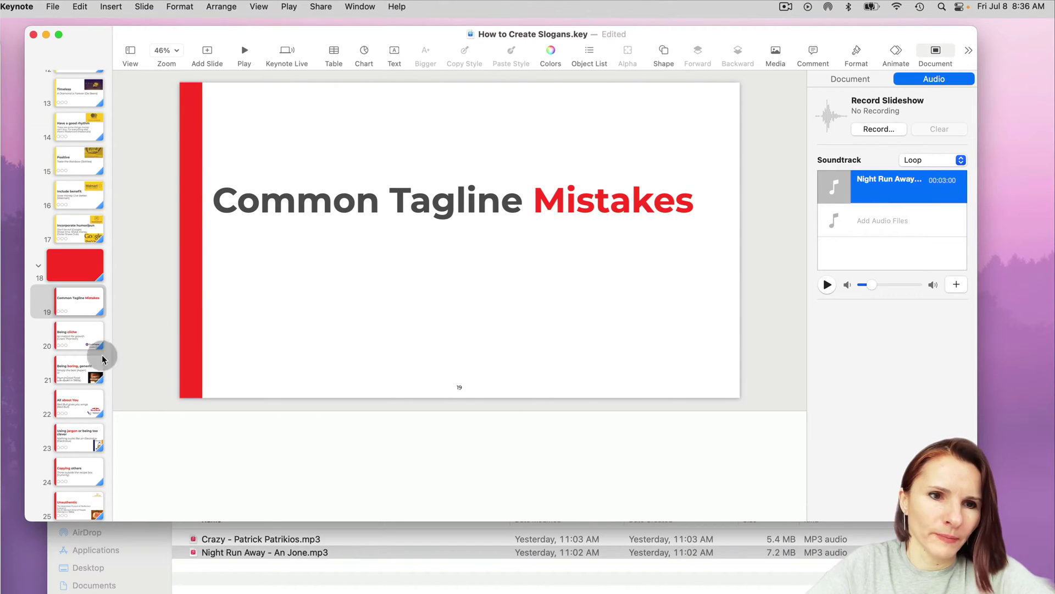
{"action": "scroll", "coordinate": [83, 401], "scroll_direction": "up", "scroll_amount": 10}
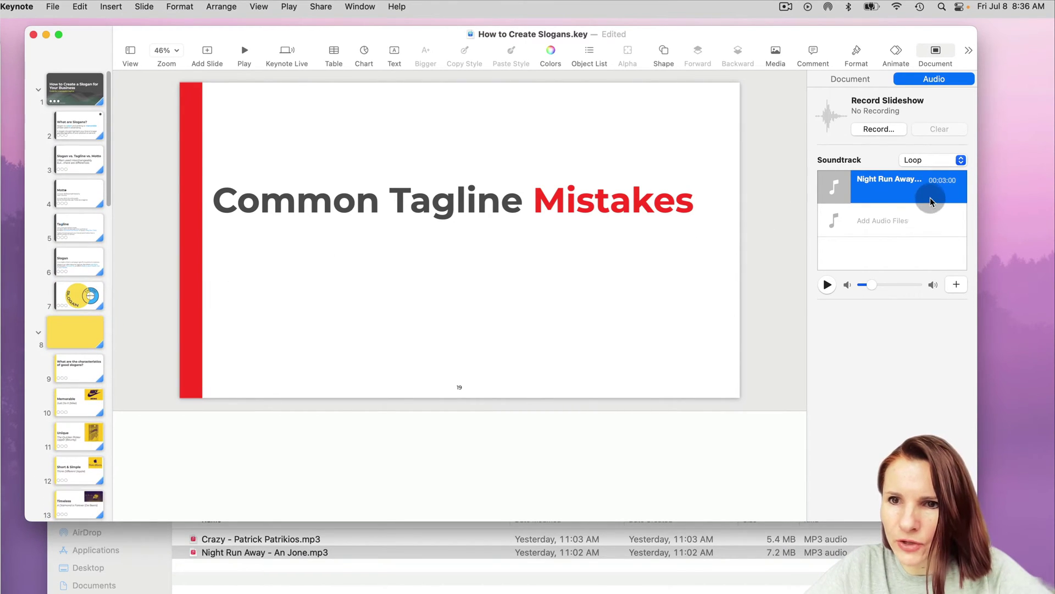
{"action": "left_click_drag", "start_coordinate": [876, 283], "coordinate": [878, 285]}
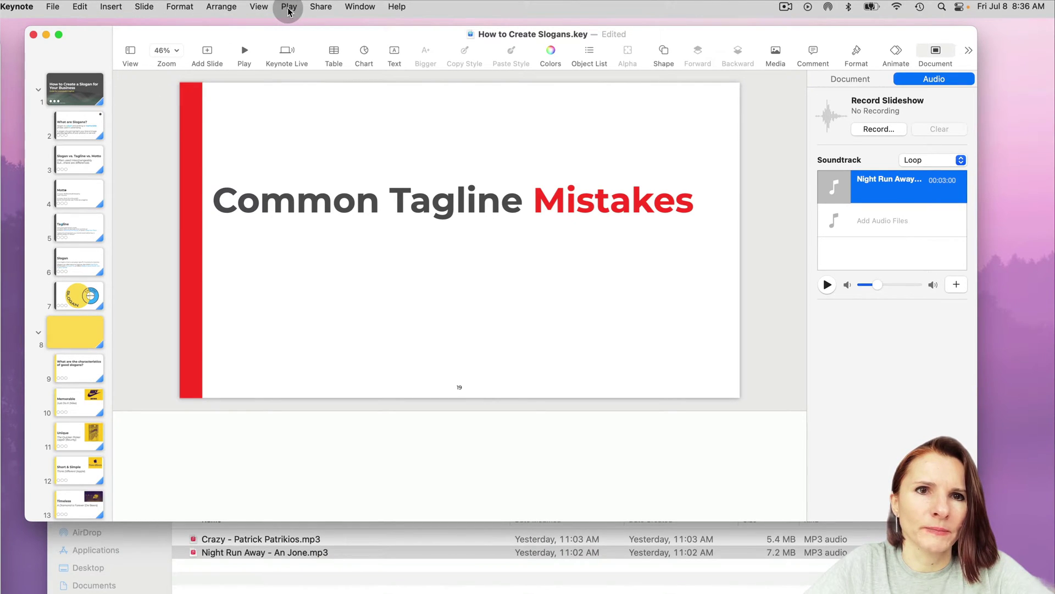
Bring up File > Export To > Movie settings and keep Self-Playing as the playback mode
{"action": "left_click", "coordinate": [61, 13]}
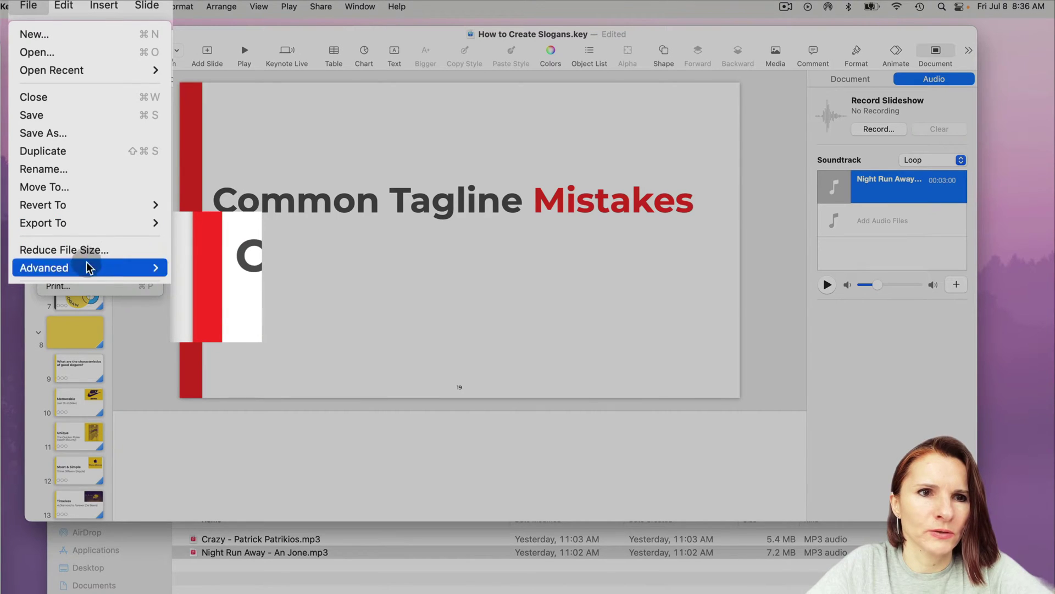
{"action": "mouse_move", "coordinate": [90, 224]}
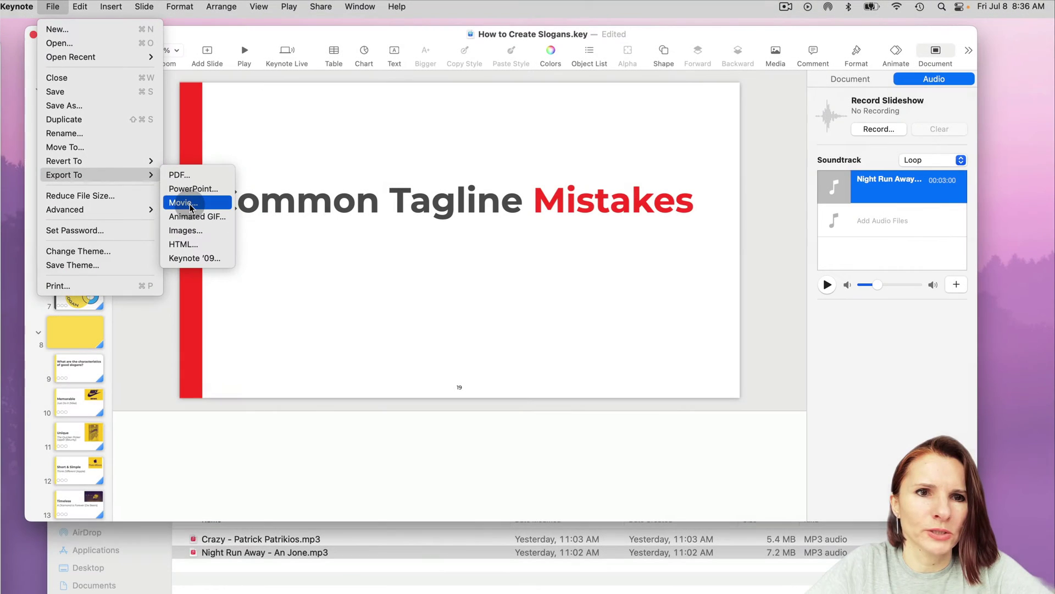
{"action": "left_click", "coordinate": [191, 208]}
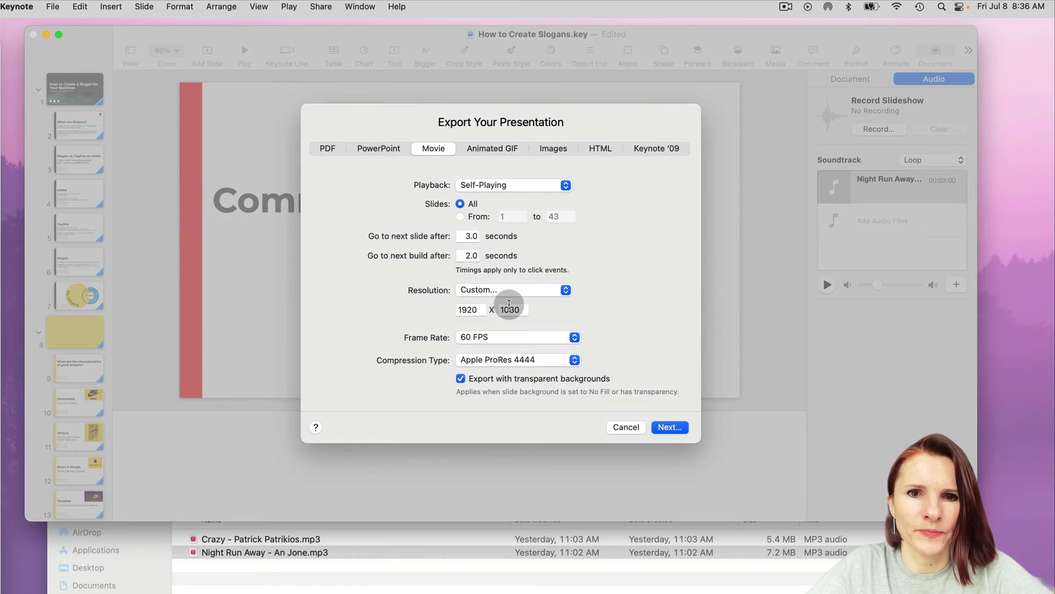
{"action": "left_click", "coordinate": [566, 186]}
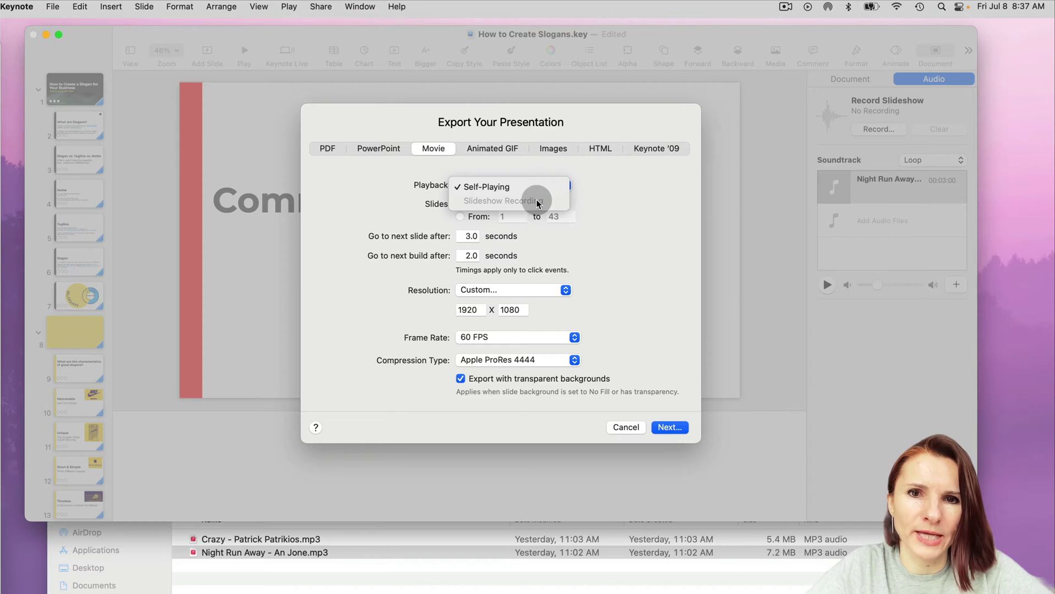
{"action": "left_click", "coordinate": [608, 193]}
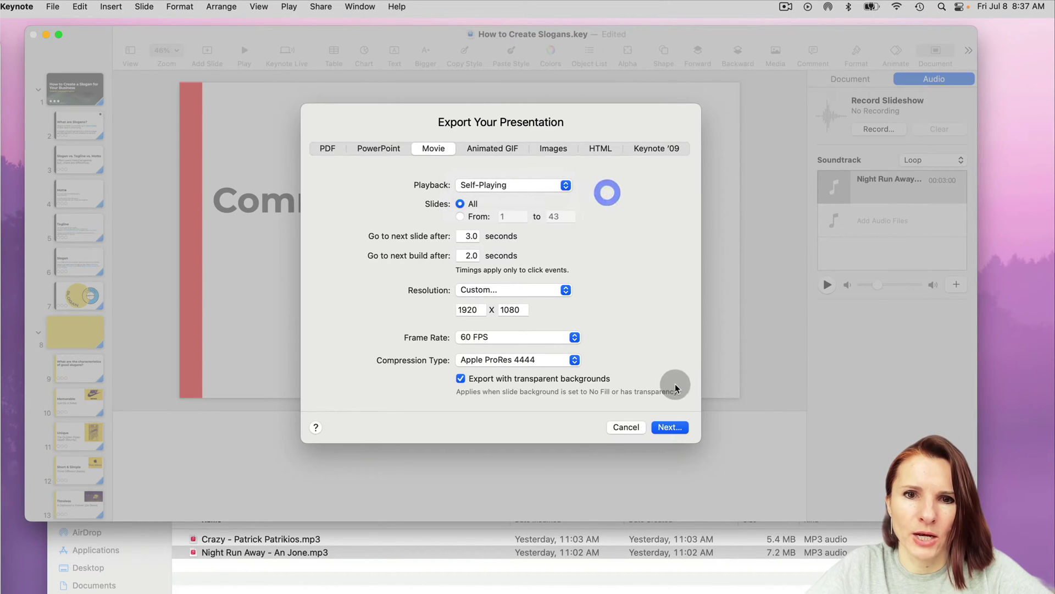
Cancel the movie export, select slide 1, and start a slideshow recording from the Audio inspector
{"action": "left_click", "coordinate": [626, 428]}
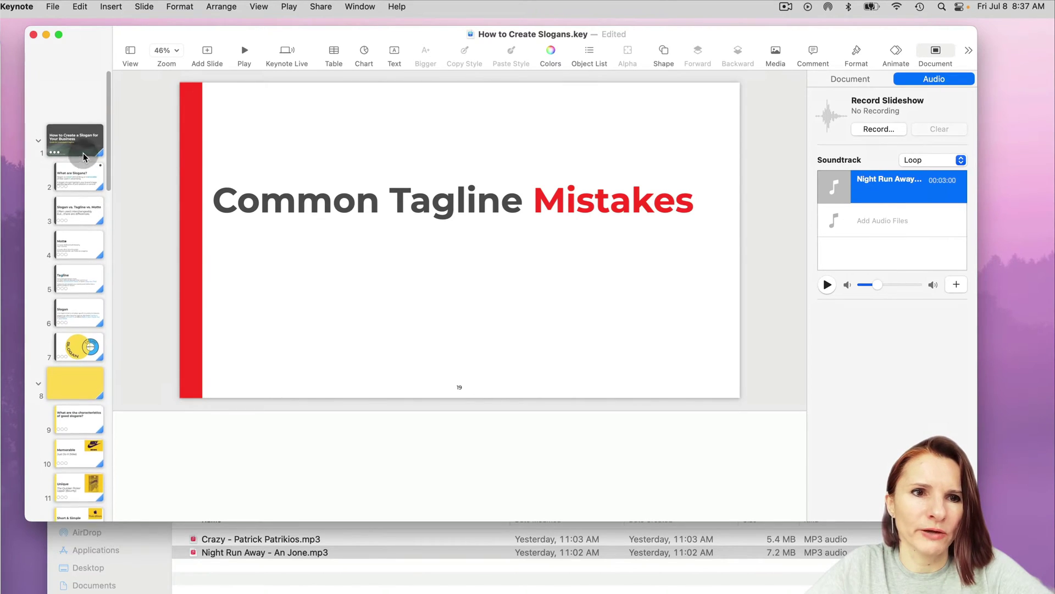
{"action": "left_click", "coordinate": [85, 101]}
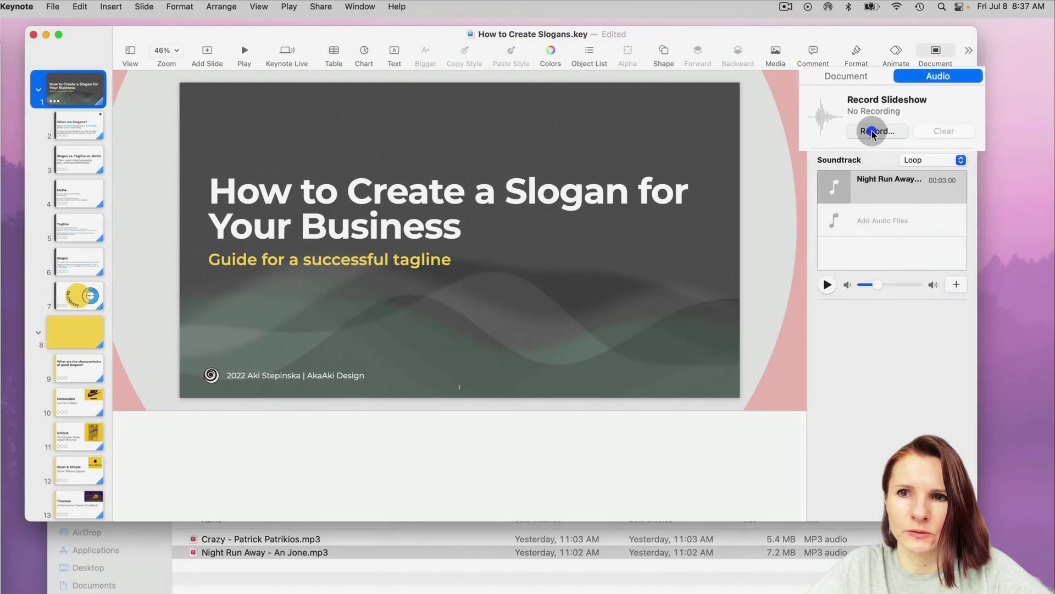
{"action": "left_click", "coordinate": [869, 137]}
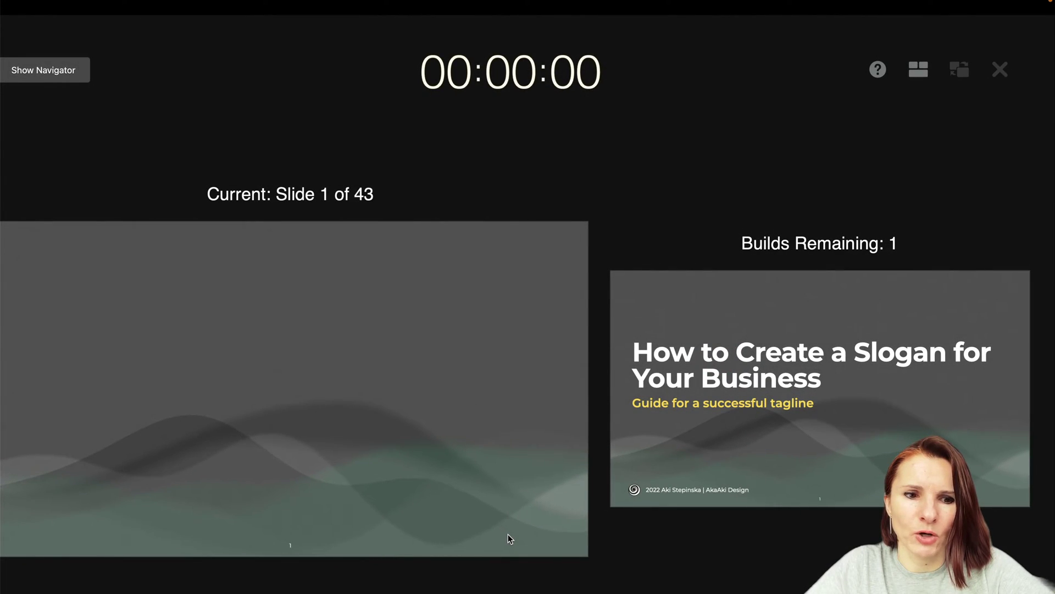
Record slides 1–3, playing each title and text build until slide 3 is fully shown at 00:00:22
{"action": "key", "text": "Right"}
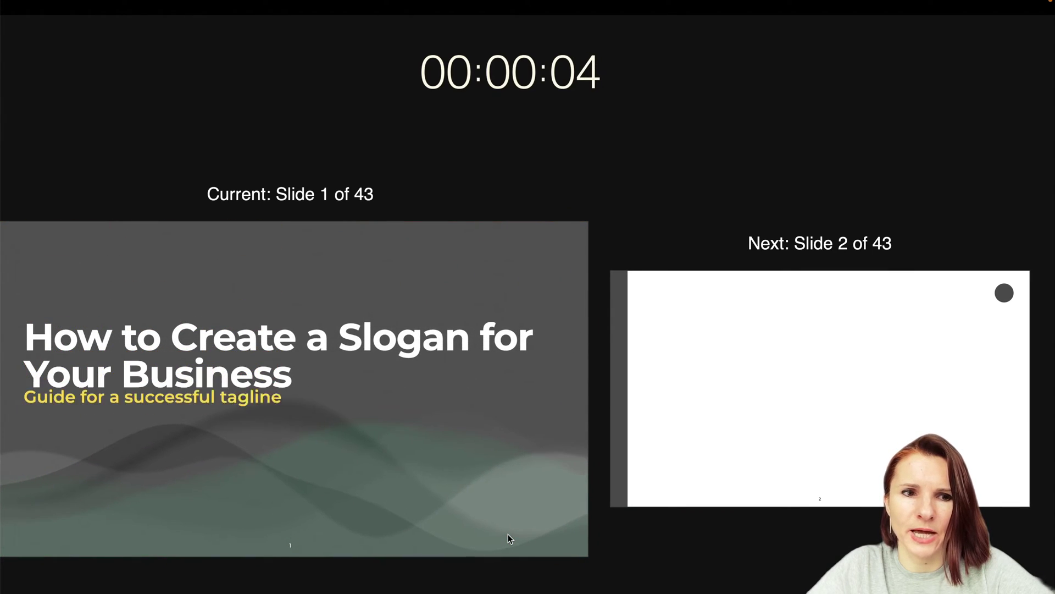
{"action": "key", "text": "Right"}
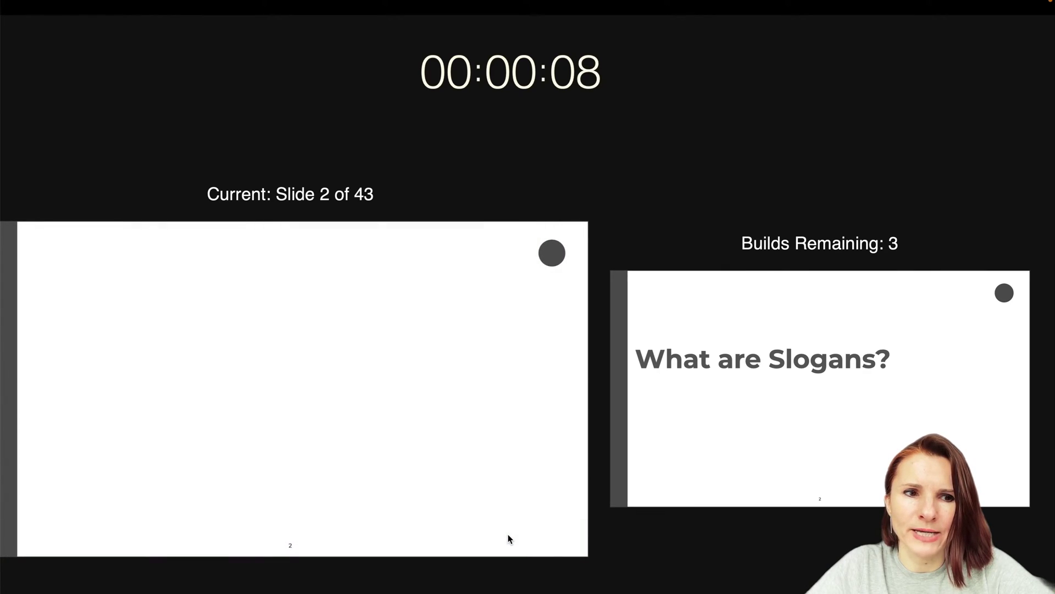
{"action": "key", "text": "Right"}
{"action": "key", "text": "Right"}
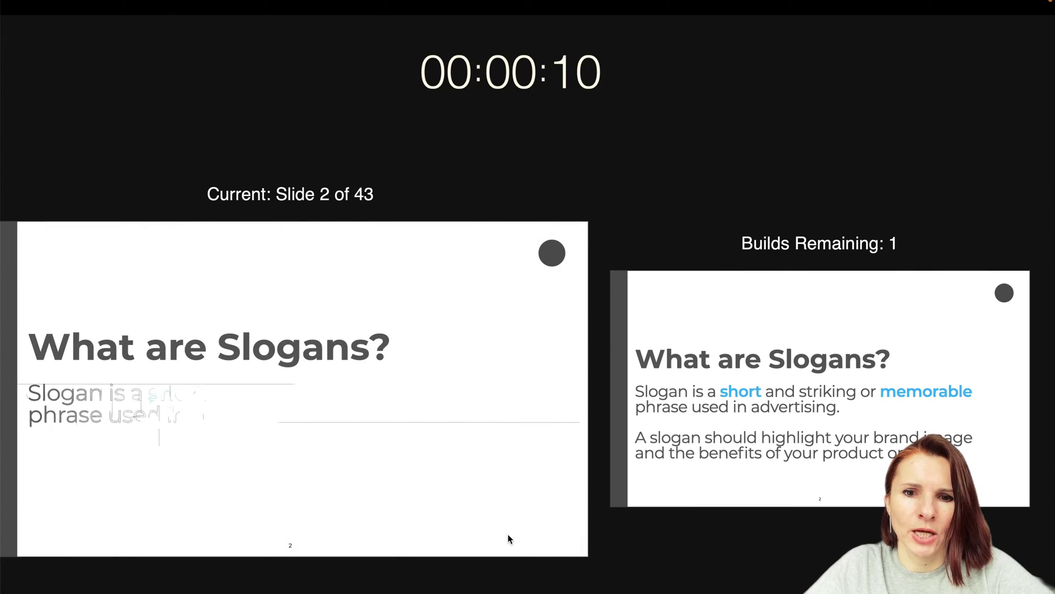
{"action": "key", "text": "Right"}
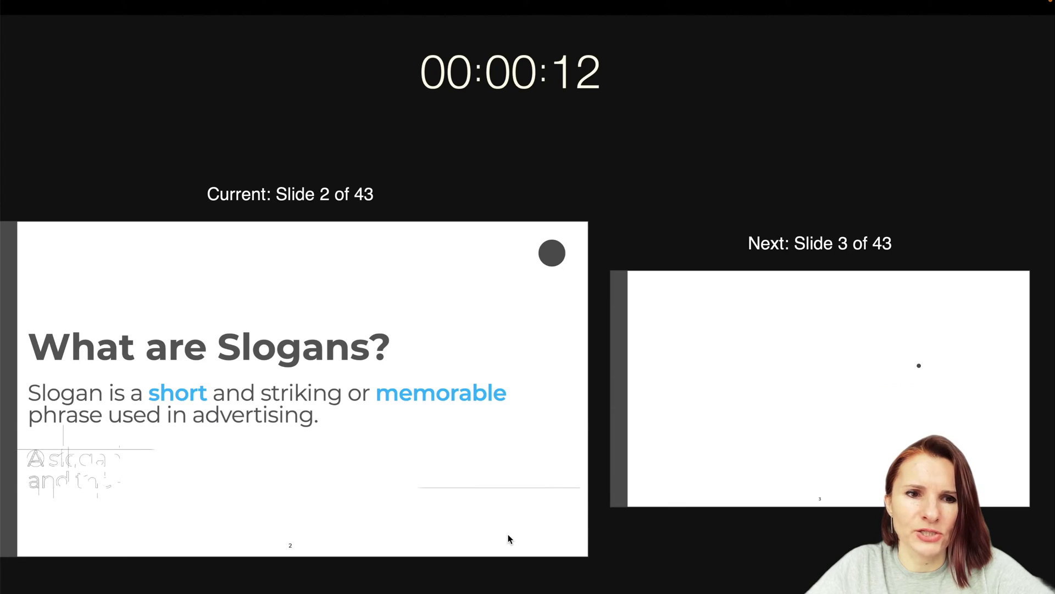
{"action": "key", "text": "Right"}
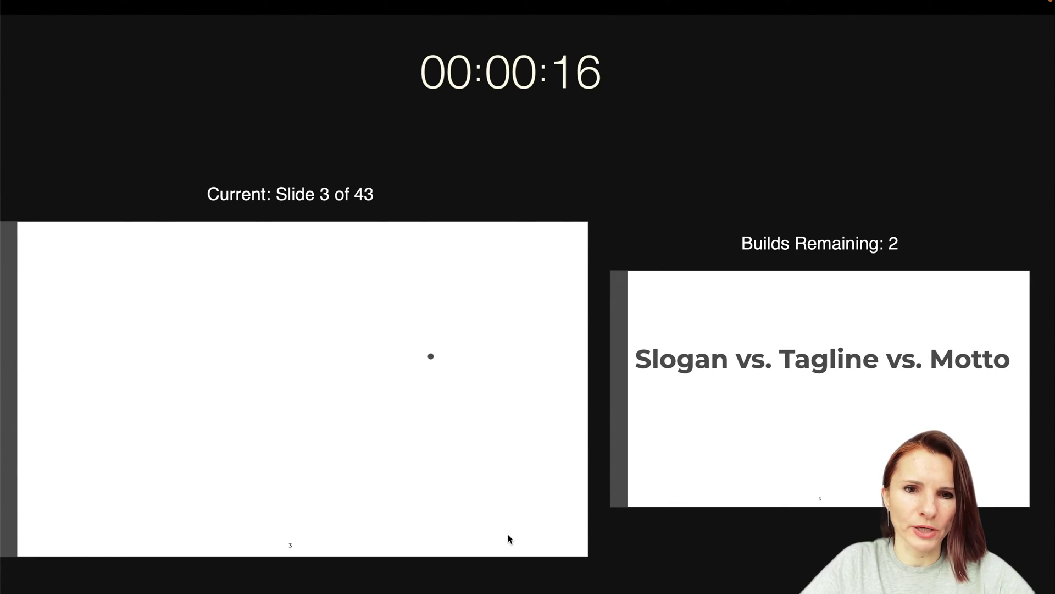
{"action": "key", "text": "Right"}
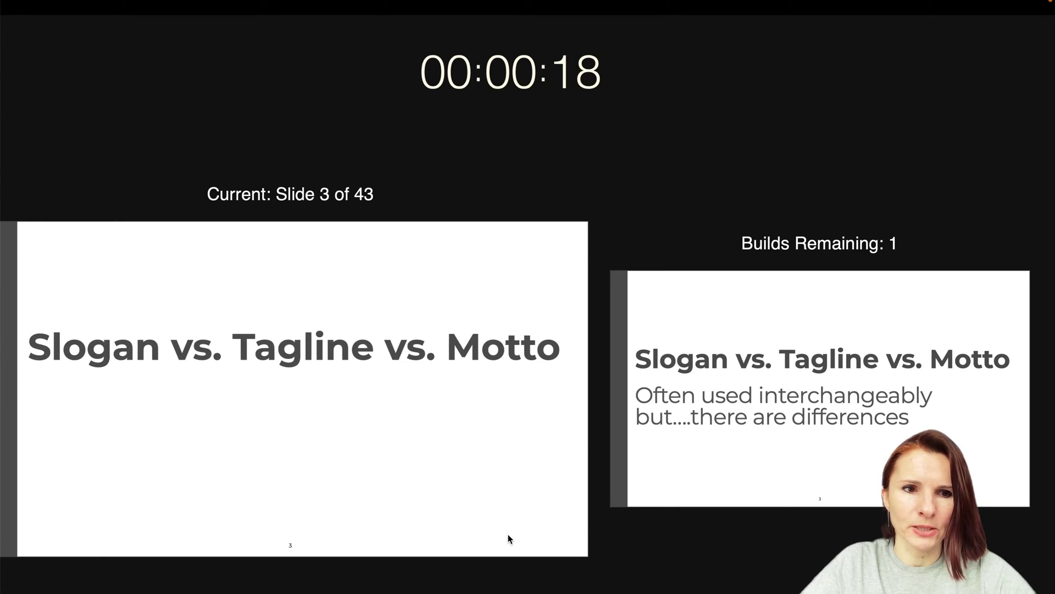
{"action": "key", "text": "Right"}
{"action": "left_click", "coordinate": [462, 535]}
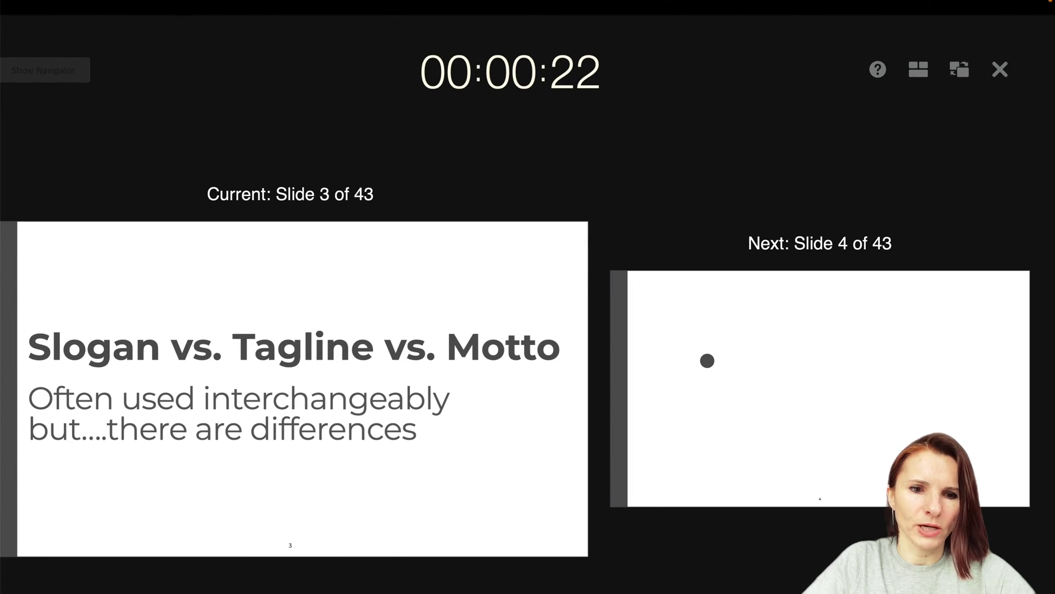
Stop the recording and return to the Movie export settings with the Playback choices listed
{"action": "left_click", "coordinate": [1000, 69]}
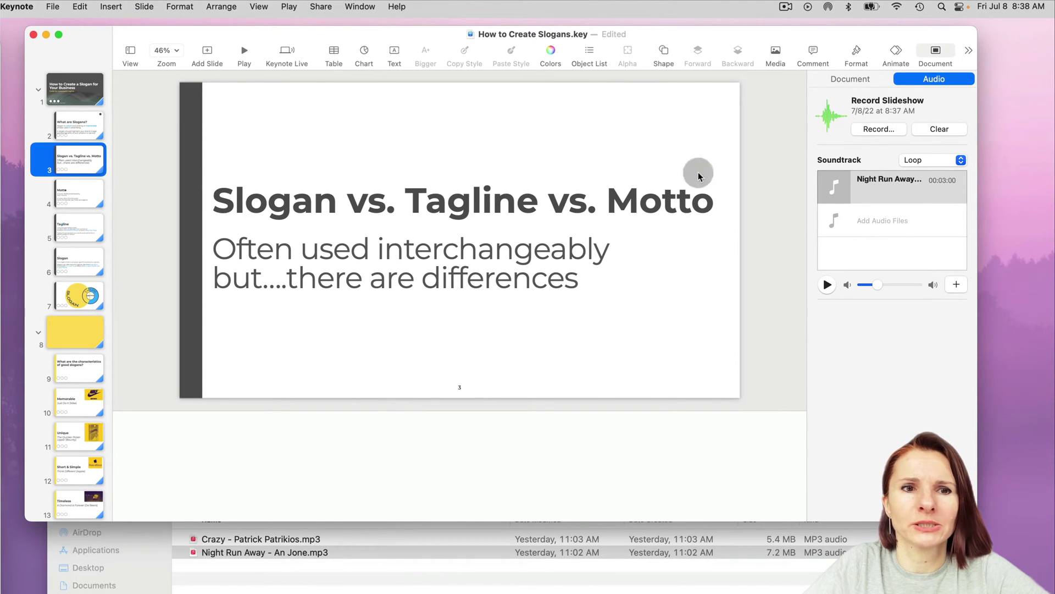
{"action": "left_click", "coordinate": [52, 6]}
{"action": "mouse_move", "coordinate": [83, 175]}
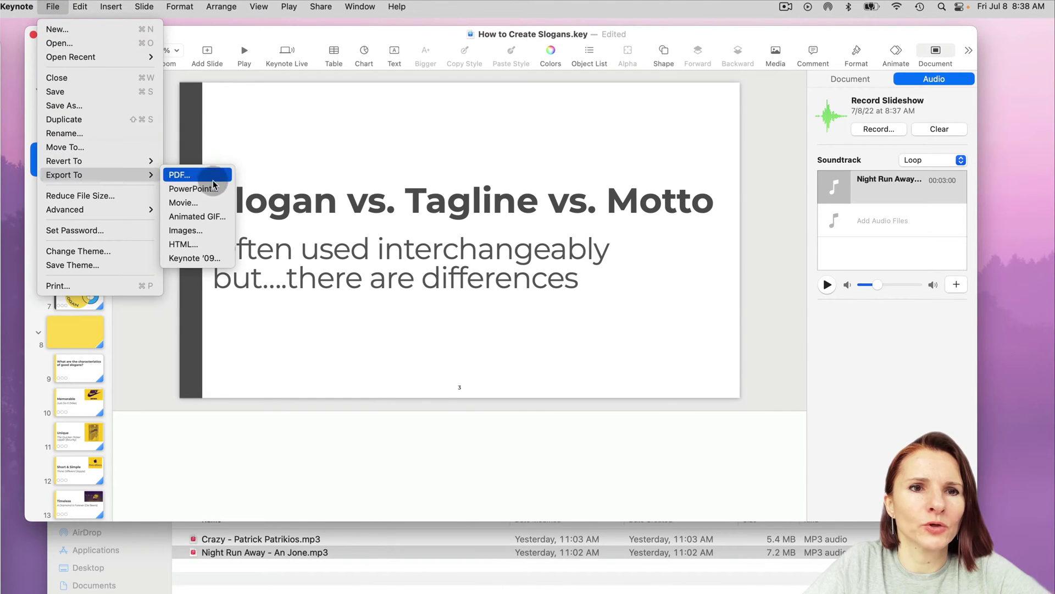
{"action": "left_click", "coordinate": [190, 202]}
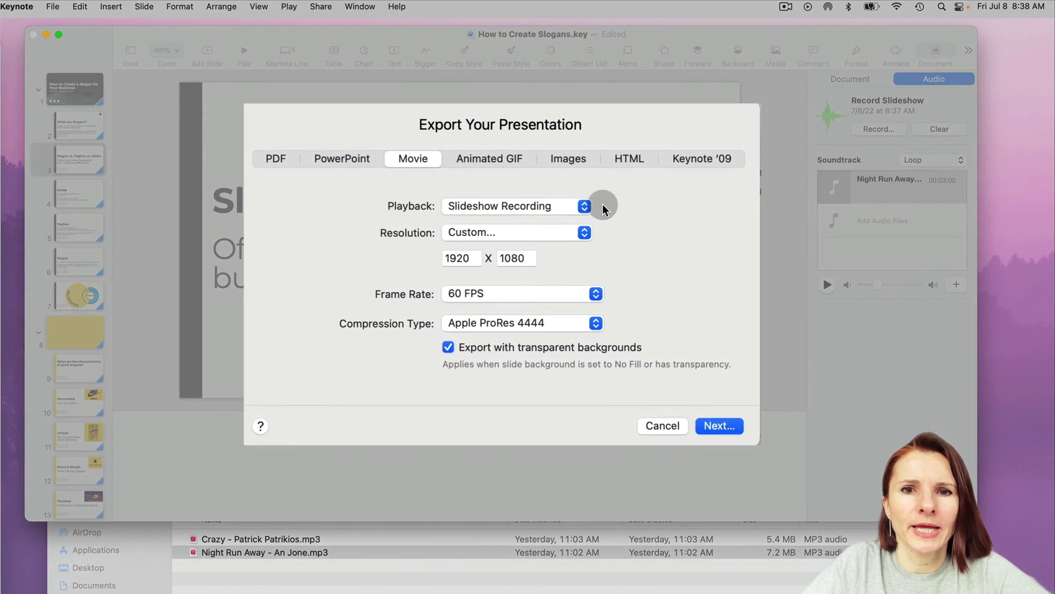
{"action": "left_click", "coordinate": [584, 207]}
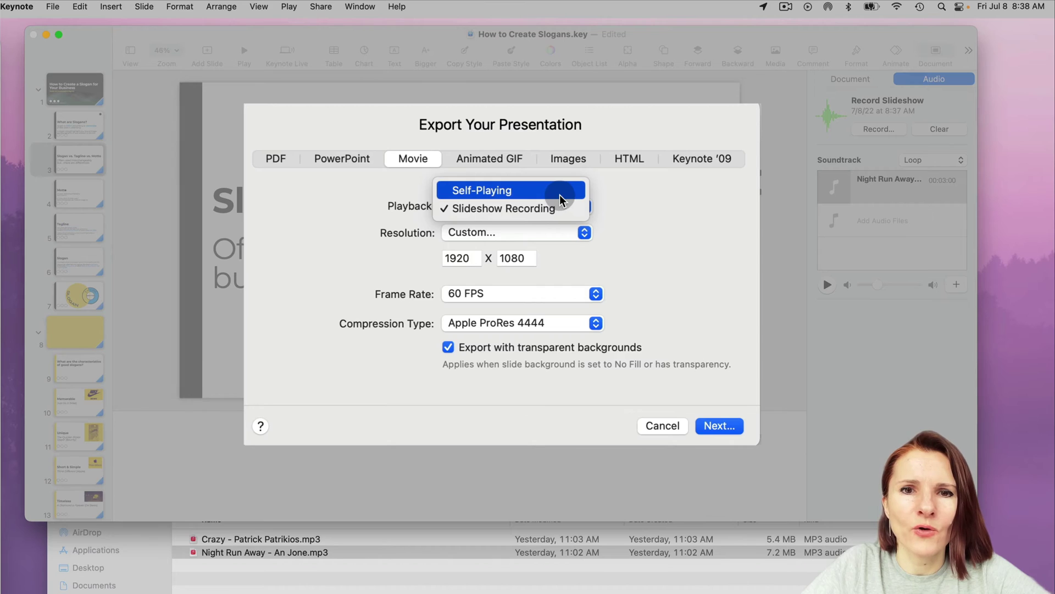
Set playback to Self-Playing for all slides with a 2-second slide advance delay
{"action": "left_click", "coordinate": [560, 195]}
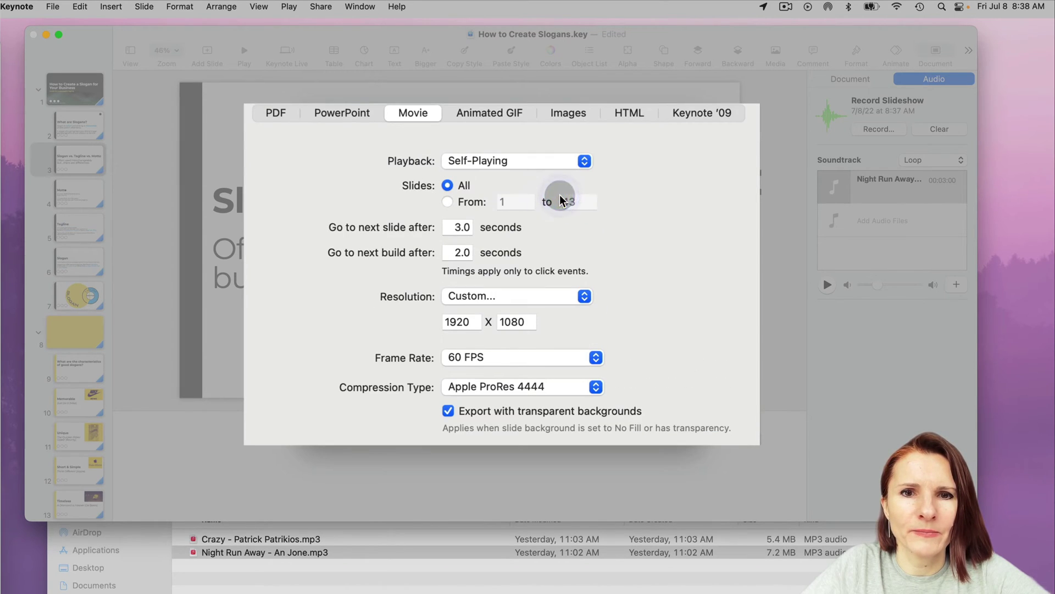
{"action": "left_click", "coordinate": [448, 202]}
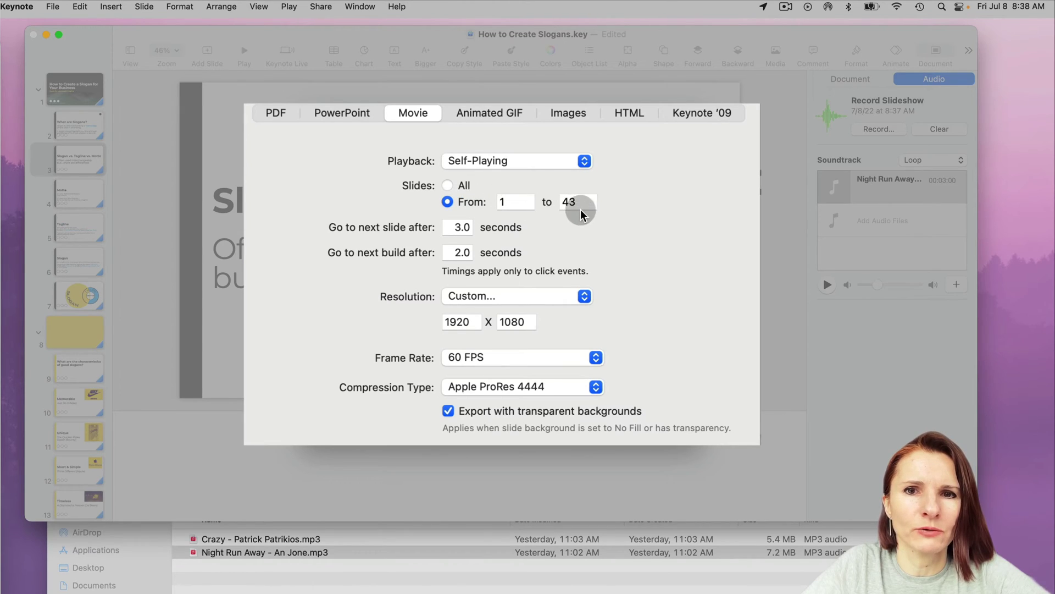
{"action": "left_click", "coordinate": [448, 186]}
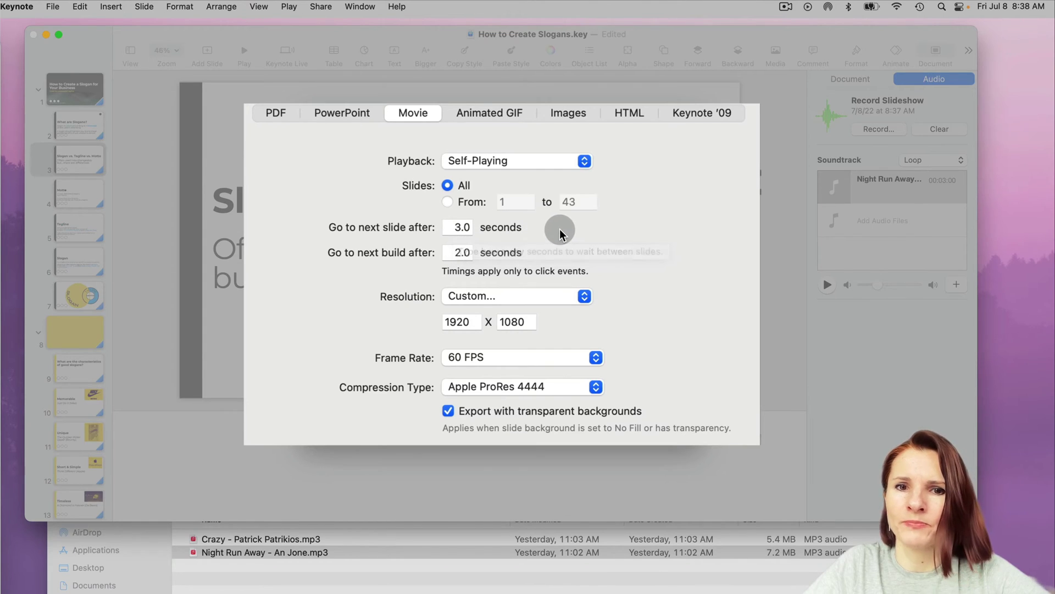
{"action": "left_click_drag", "start_coordinate": [454, 229], "coordinate": [470, 227]}
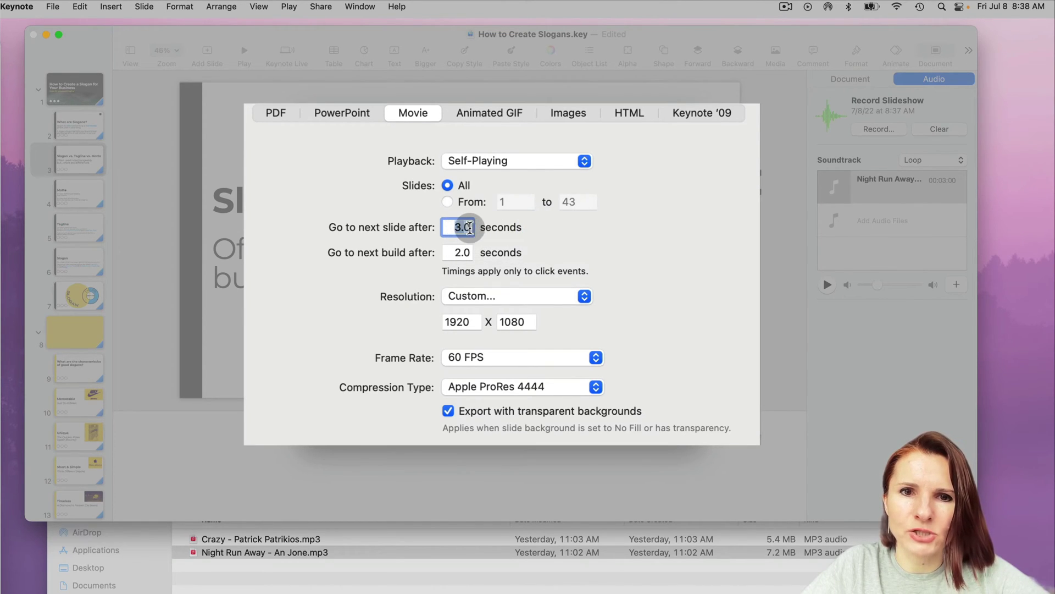
{"action": "type", "text": "2"}
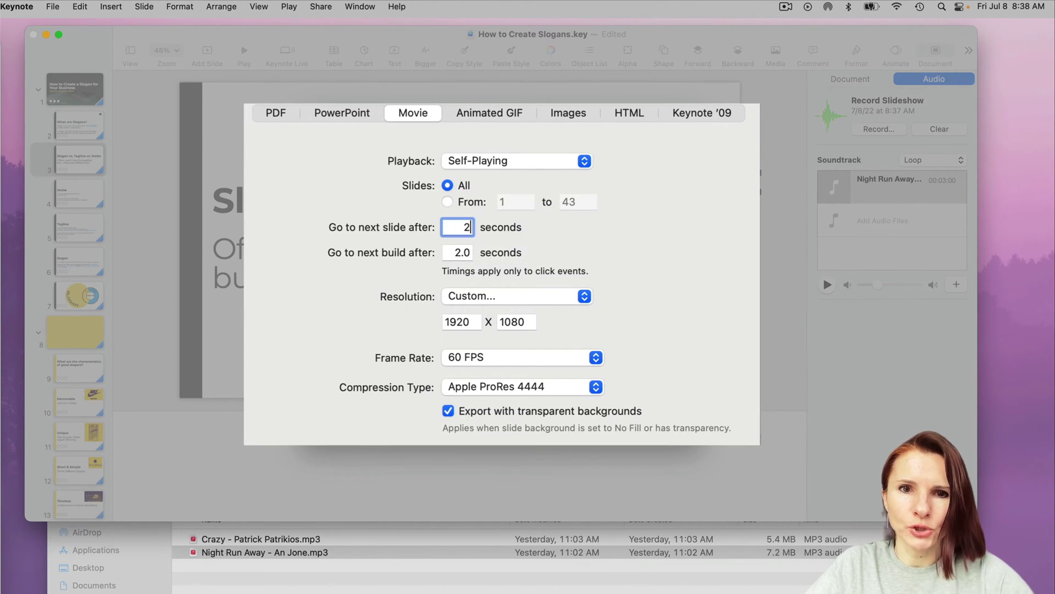
{"action": "left_click", "coordinate": [449, 249]}
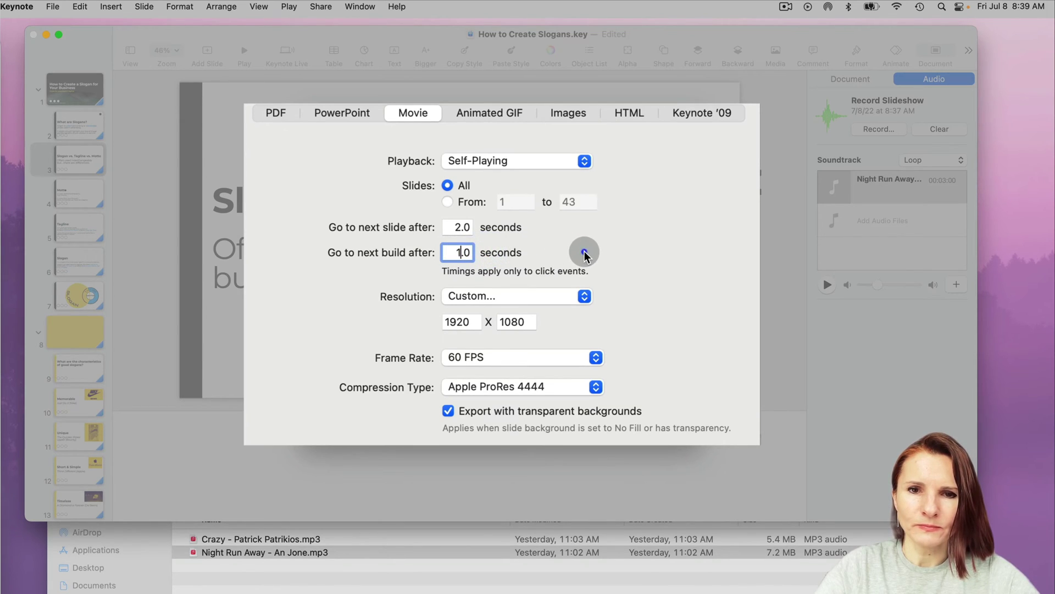
Keep the Custom 1920×1080 resolution and the 60 FPS frame rate
{"action": "left_click", "coordinate": [586, 297]}
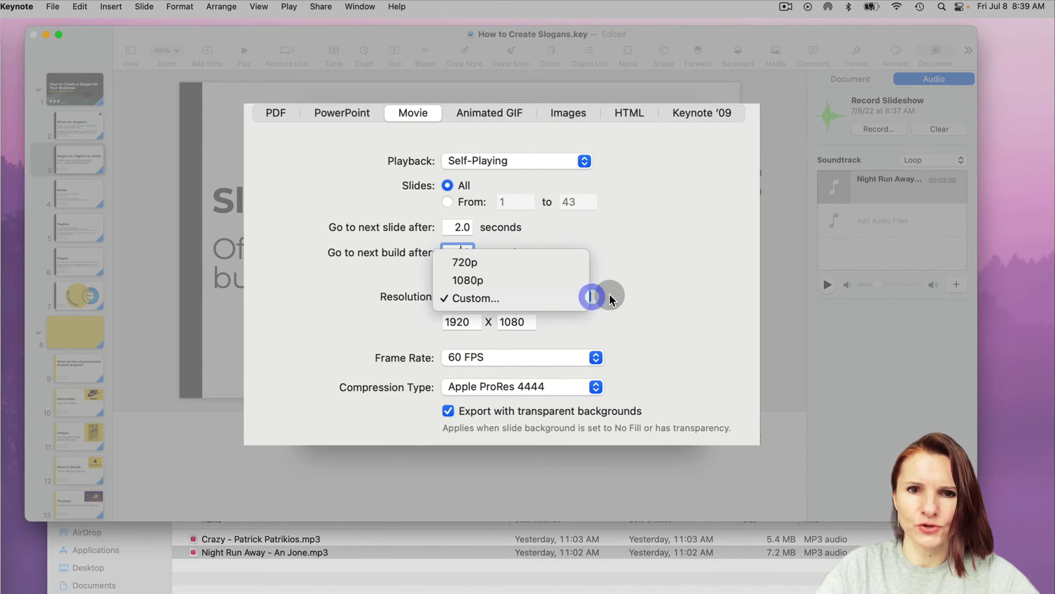
{"action": "left_click", "coordinate": [610, 298]}
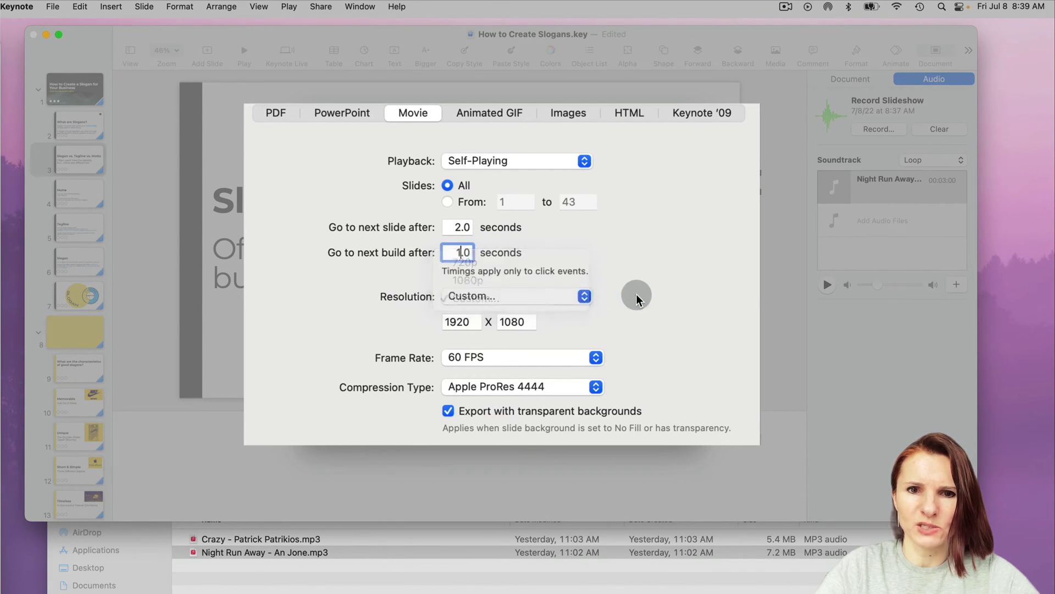
{"action": "left_click", "coordinate": [593, 358]}
{"action": "left_click", "coordinate": [662, 341]}
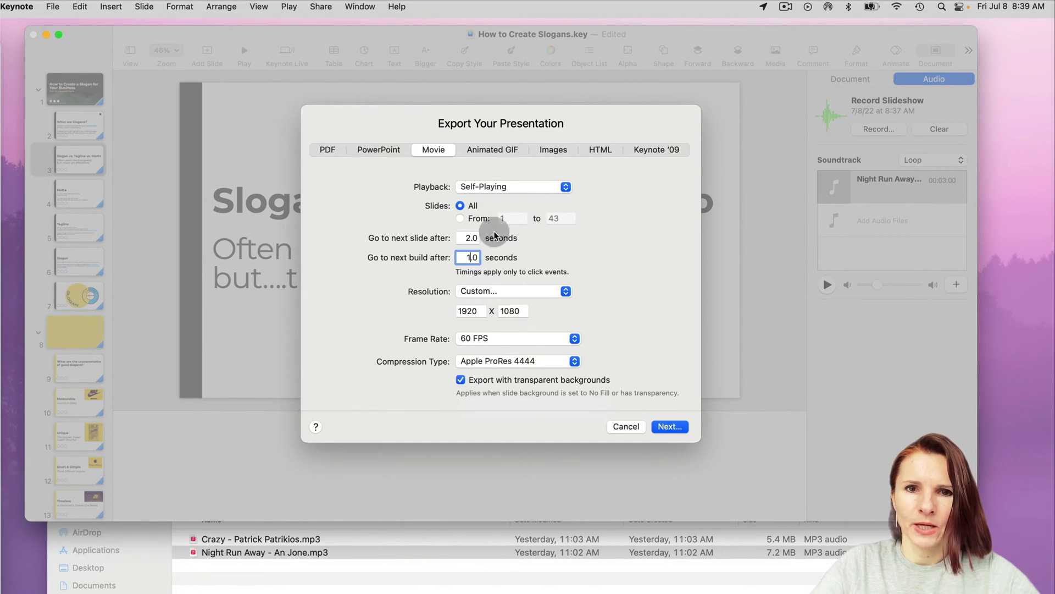
Limit the movie export to slides 1 to 3 and proceed to the save sheet
{"action": "left_click", "coordinate": [460, 218]}
{"action": "left_click", "coordinate": [552, 219]}
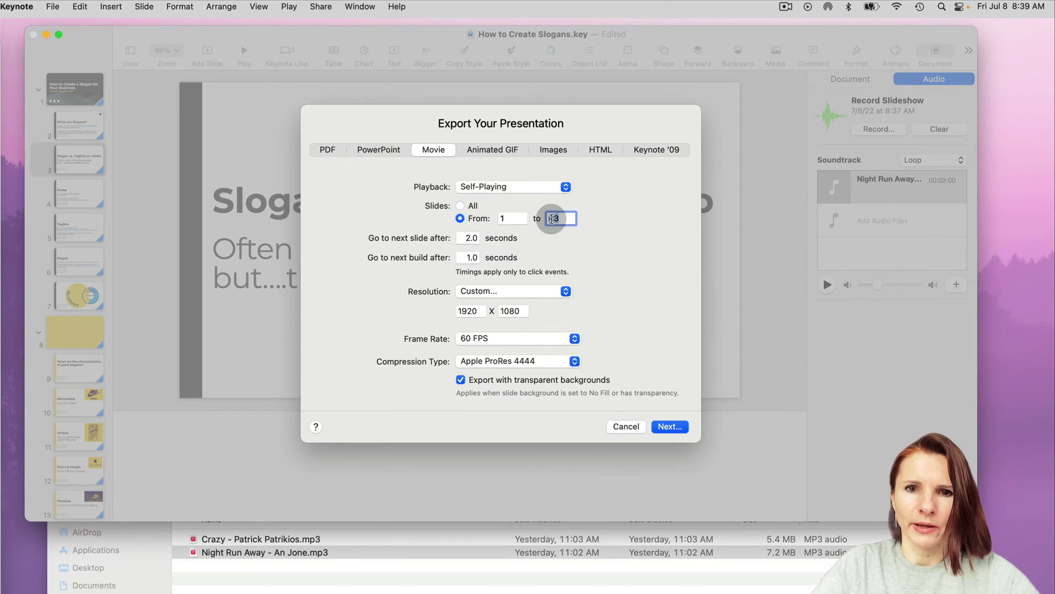
{"action": "type", "text": "3"}
{"action": "left_click", "coordinate": [669, 426]}
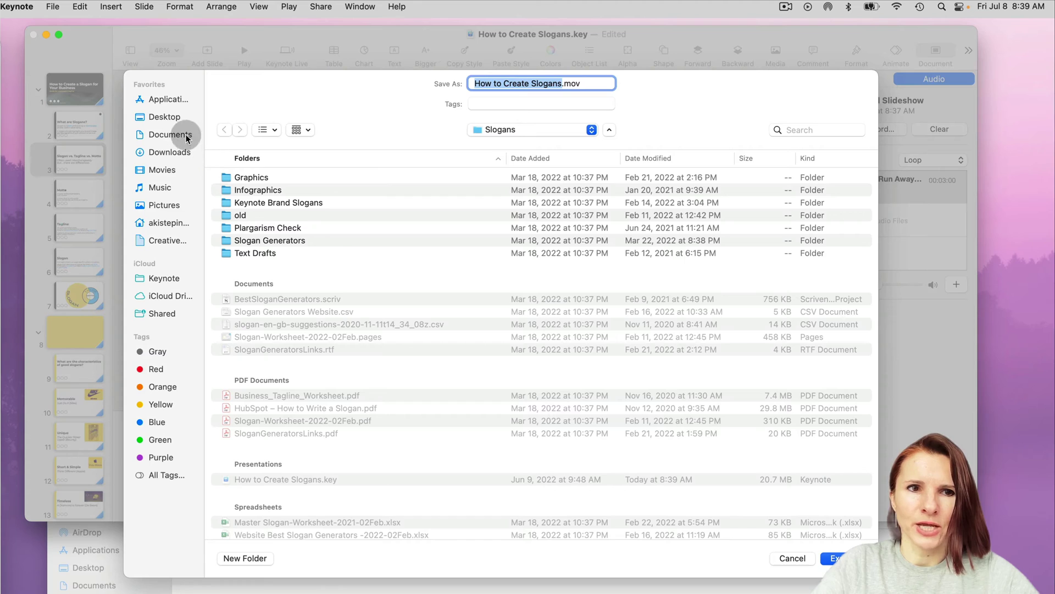
Export How to Create Slogans.mov into the MP3 soundtrack folder inside AkaAki Design
{"action": "left_click", "coordinate": [175, 117]}
{"action": "double_click", "coordinate": [275, 177]}
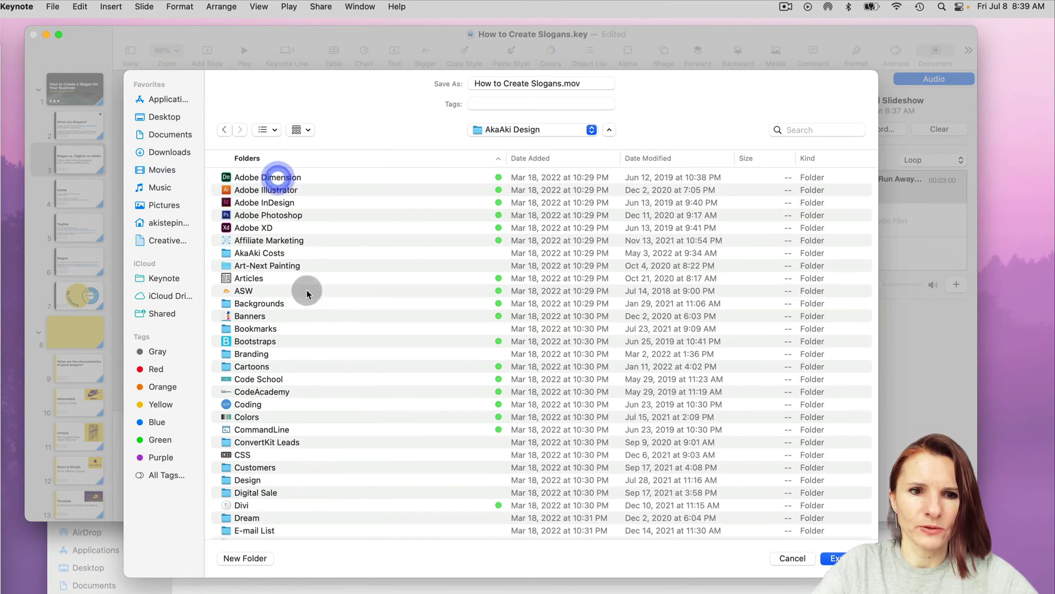
{"action": "scroll", "coordinate": [238, 469], "scroll_direction": "down", "scroll_amount": 15}
{"action": "double_click", "coordinate": [233, 528]}
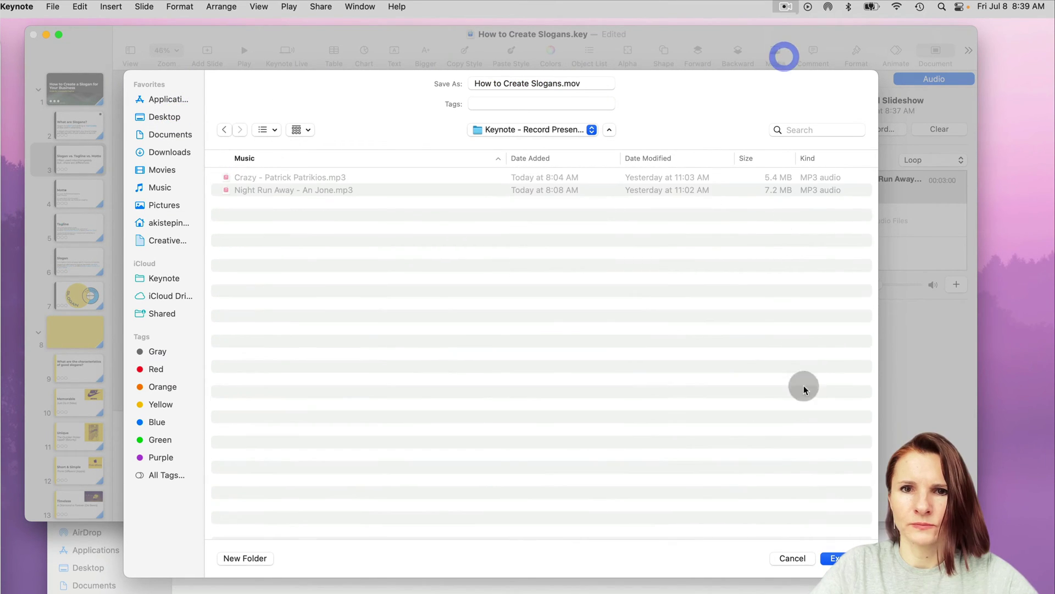
{"action": "left_click", "coordinate": [841, 556]}
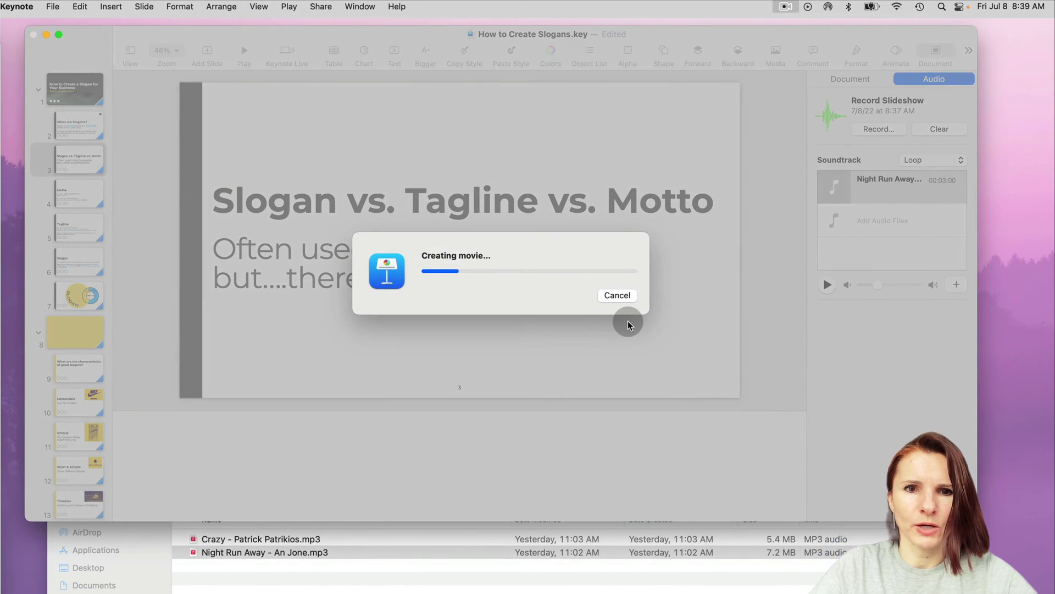
Open How to Create Slogans.mov in QuickTime Player, play it, and shrink it from full screen to a window
{"action": "left_click", "coordinate": [445, 580]}
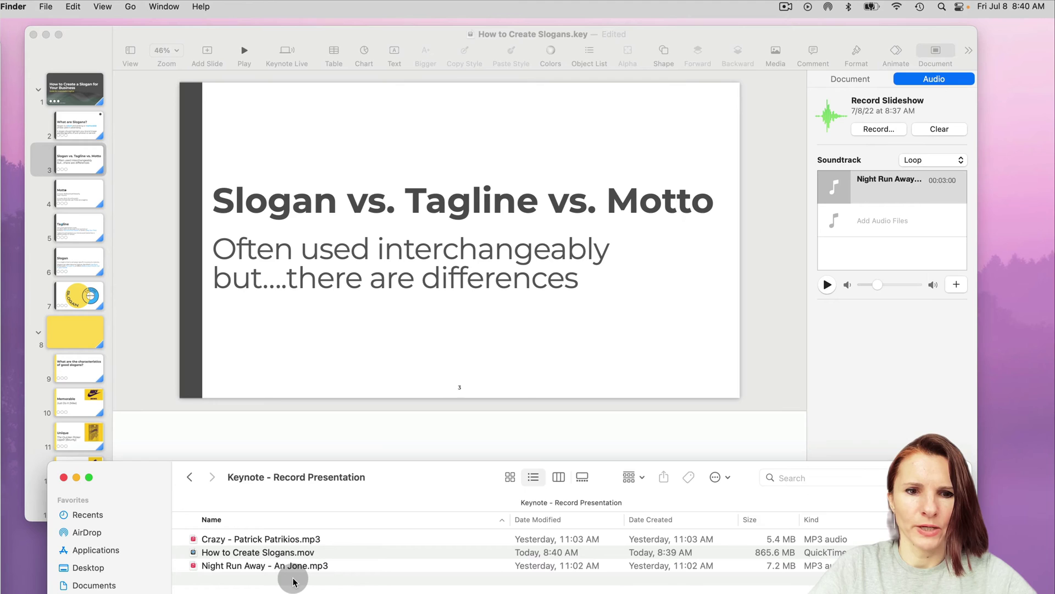
{"action": "double_click", "coordinate": [217, 552]}
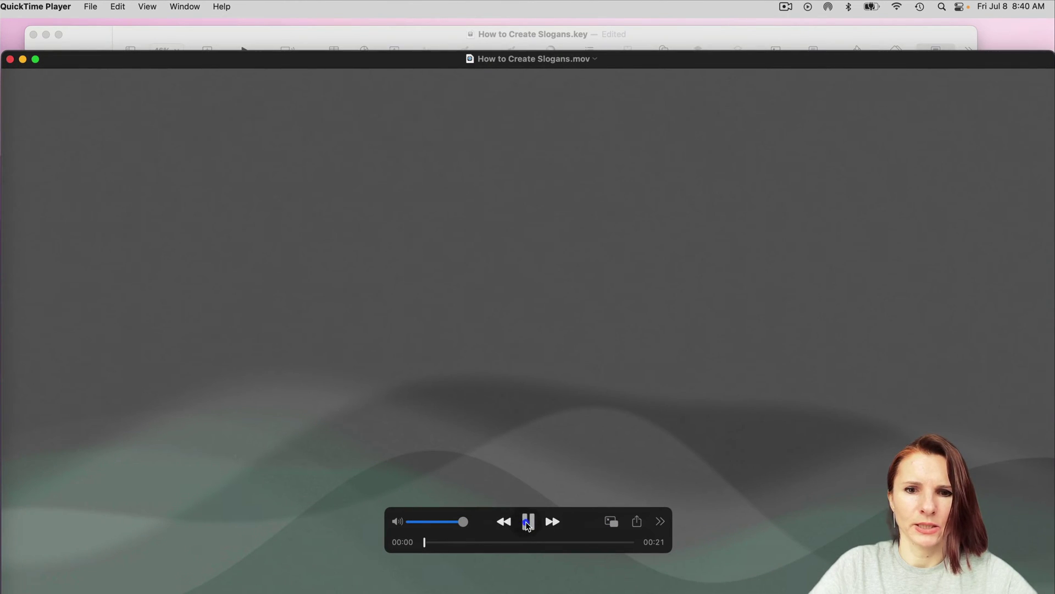
{"action": "left_click", "coordinate": [527, 523]}
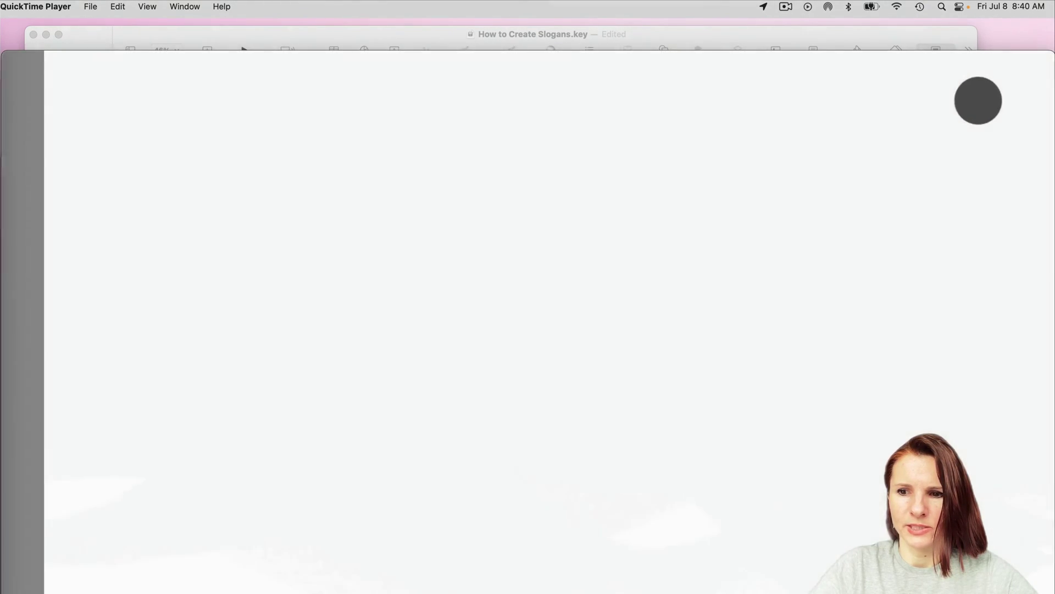
{"action": "left_click_drag", "start_coordinate": [1054, 591], "coordinate": [756, 474]}
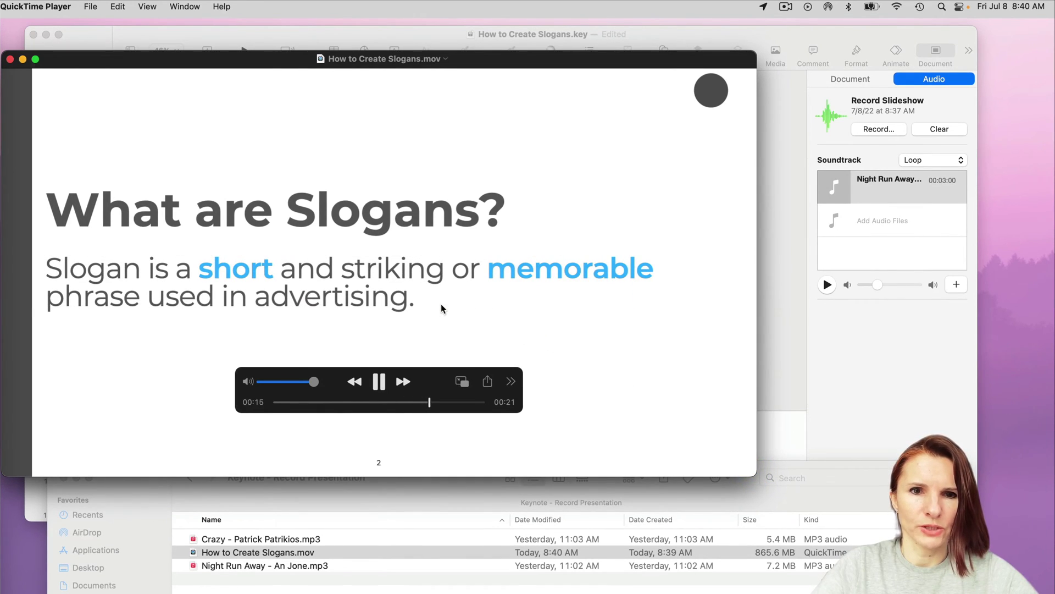
Close the QuickTime movie window and go to slide 32, Part I - Brainstorming, in Keynote
{"action": "left_click", "coordinate": [10, 59]}
{"action": "scroll", "coordinate": [86, 402], "scroll_direction": "down", "scroll_amount": 15}
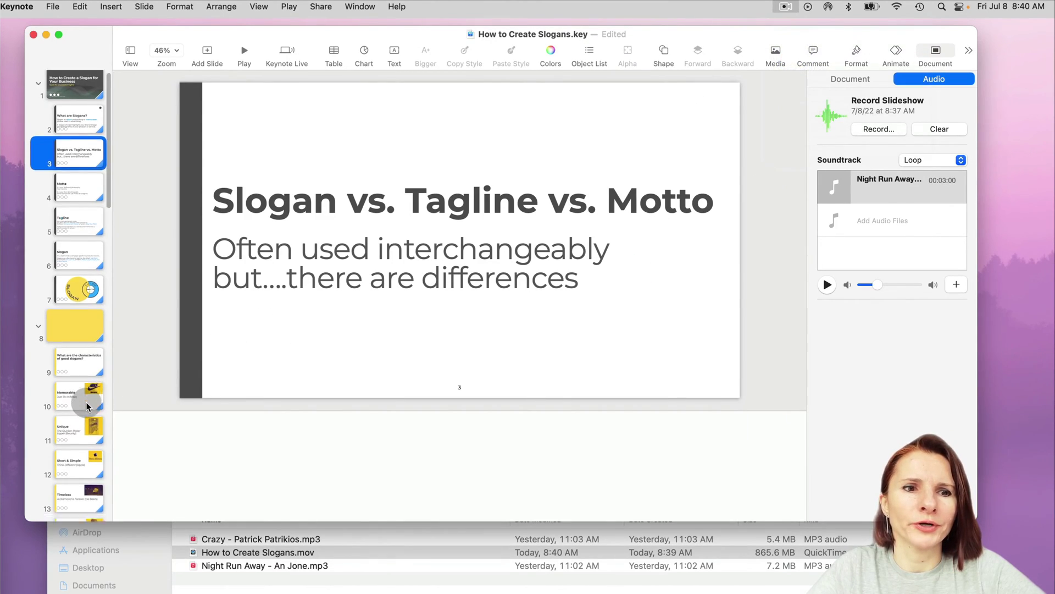
{"action": "left_click", "coordinate": [87, 284]}
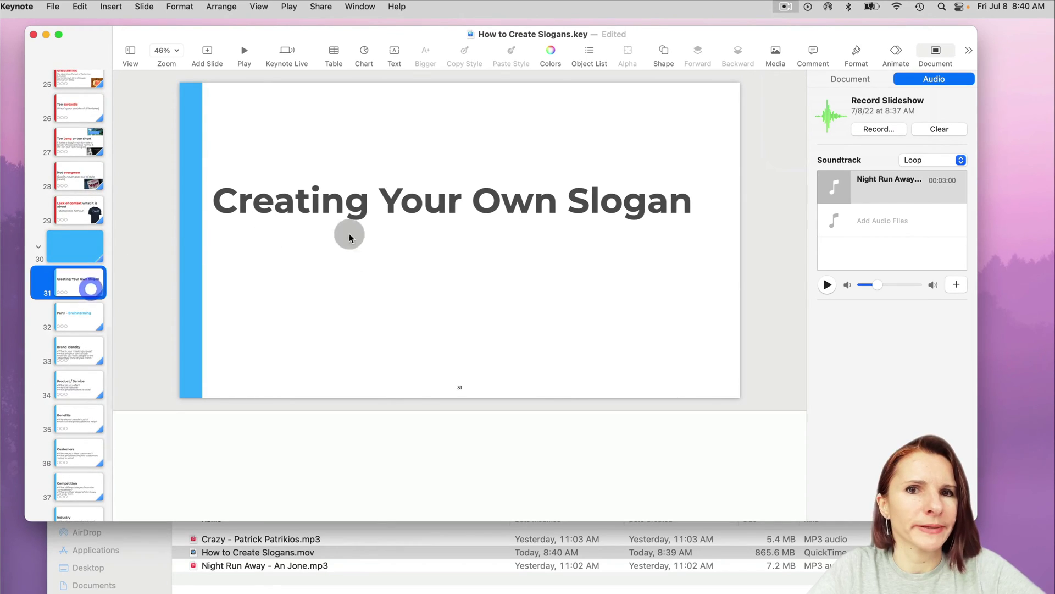
{"action": "left_click", "coordinate": [93, 313]}
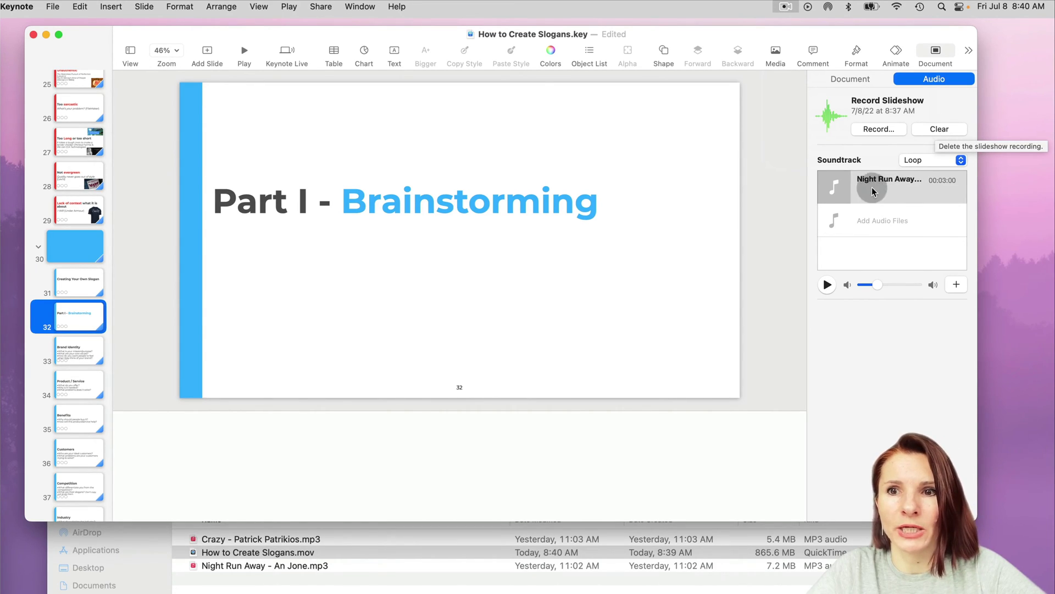
Set the soundtrack to Off, then cancel clearing the slideshow recording
{"action": "left_click", "coordinate": [836, 185]}
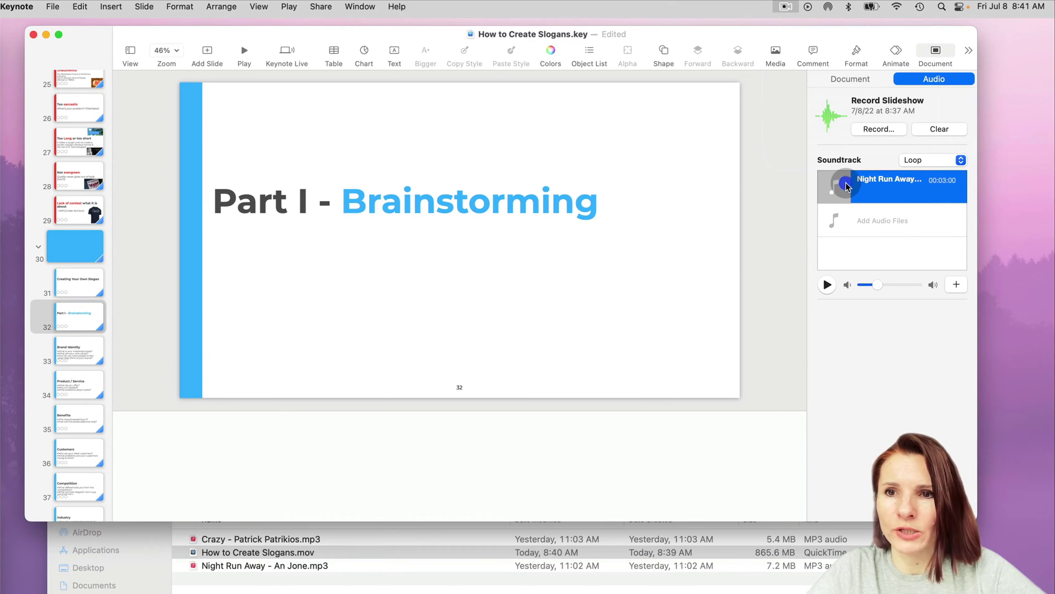
{"action": "left_click", "coordinate": [954, 161]}
{"action": "left_click", "coordinate": [946, 137]}
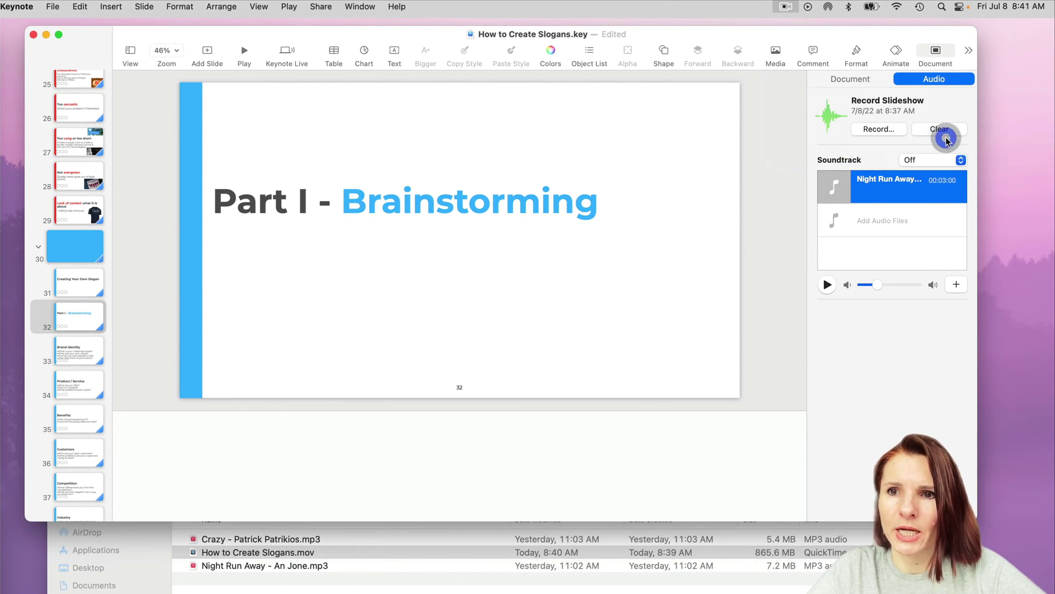
{"action": "left_click", "coordinate": [941, 130]}
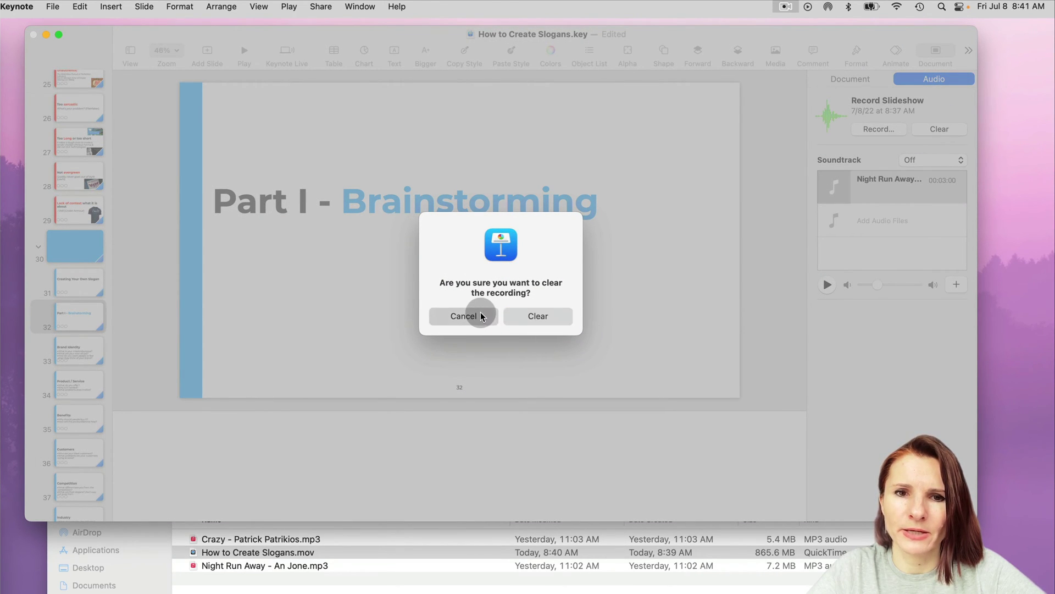
{"action": "left_click", "coordinate": [477, 315]}
Make the slide 31 'Creating Your Own Slogan' Fly In build deliver By Paragraph, accepting the recording warning
{"action": "left_click", "coordinate": [80, 281]}
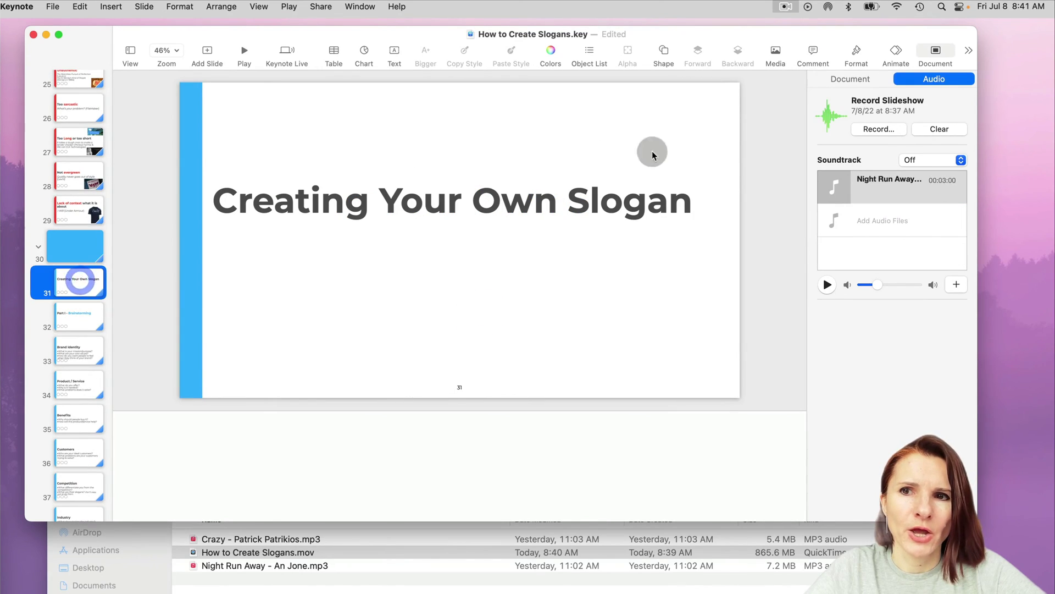
{"action": "left_click", "coordinate": [626, 202]}
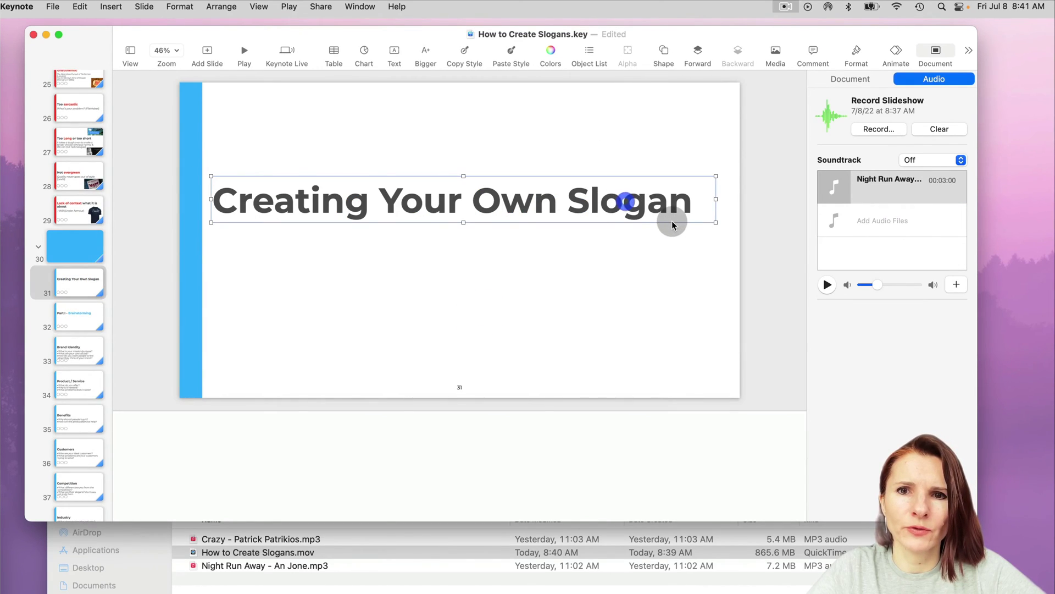
{"action": "left_click", "coordinate": [896, 54]}
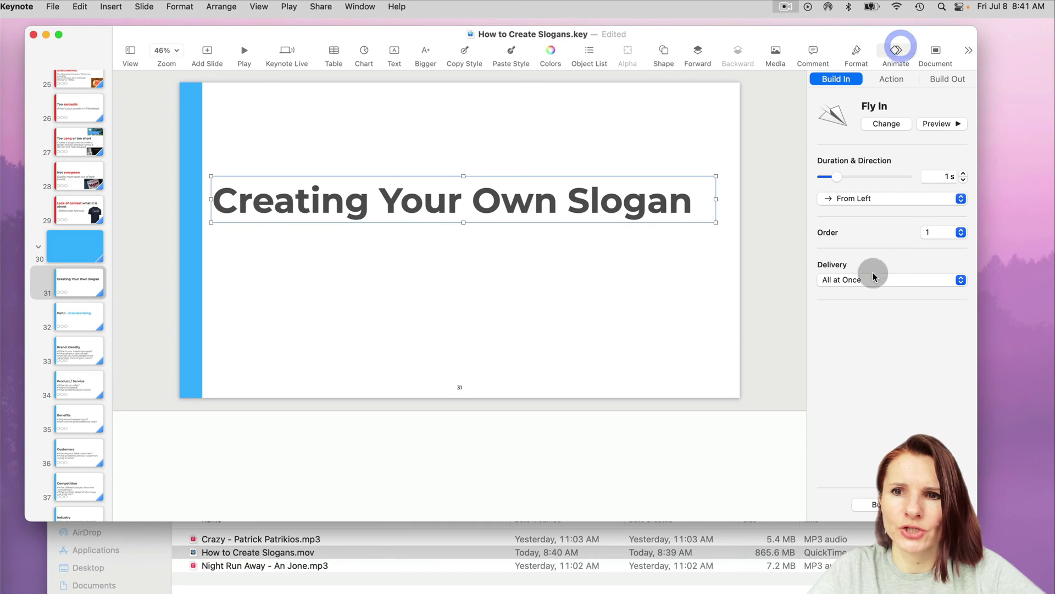
{"action": "left_click", "coordinate": [962, 281]}
{"action": "left_click", "coordinate": [946, 292]}
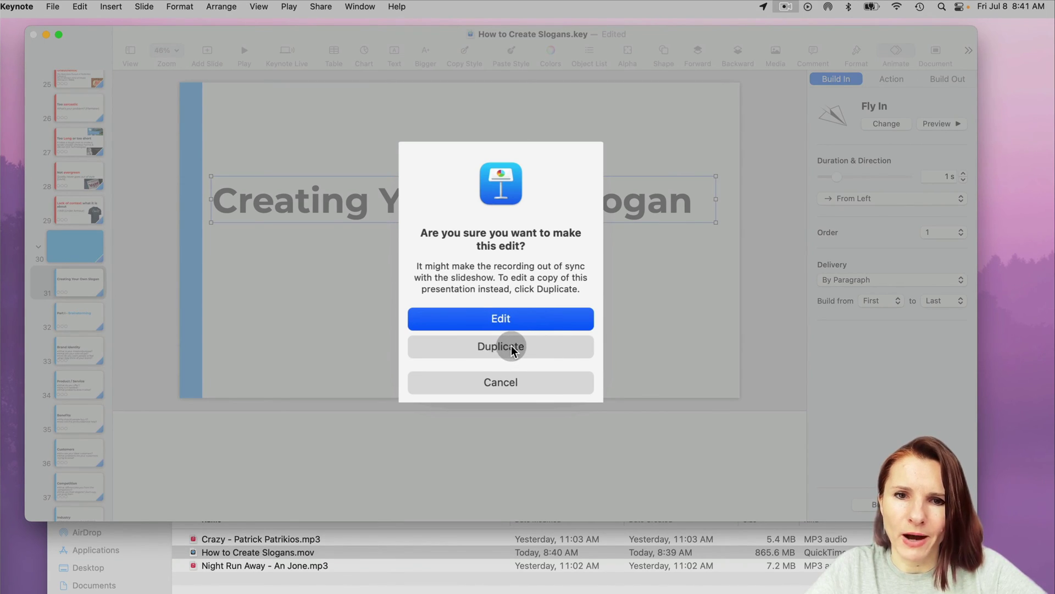
{"action": "left_click", "coordinate": [509, 312]}
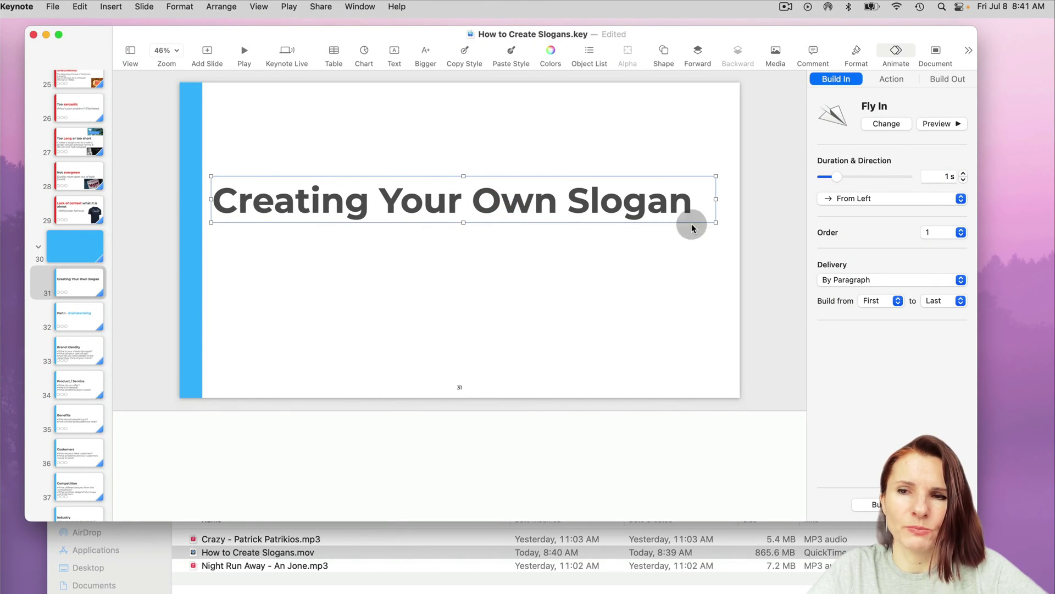
Clear the slideshow recording in the Document Audio settings, leaving the soundtrack Off
{"action": "left_click", "coordinate": [371, 121]}
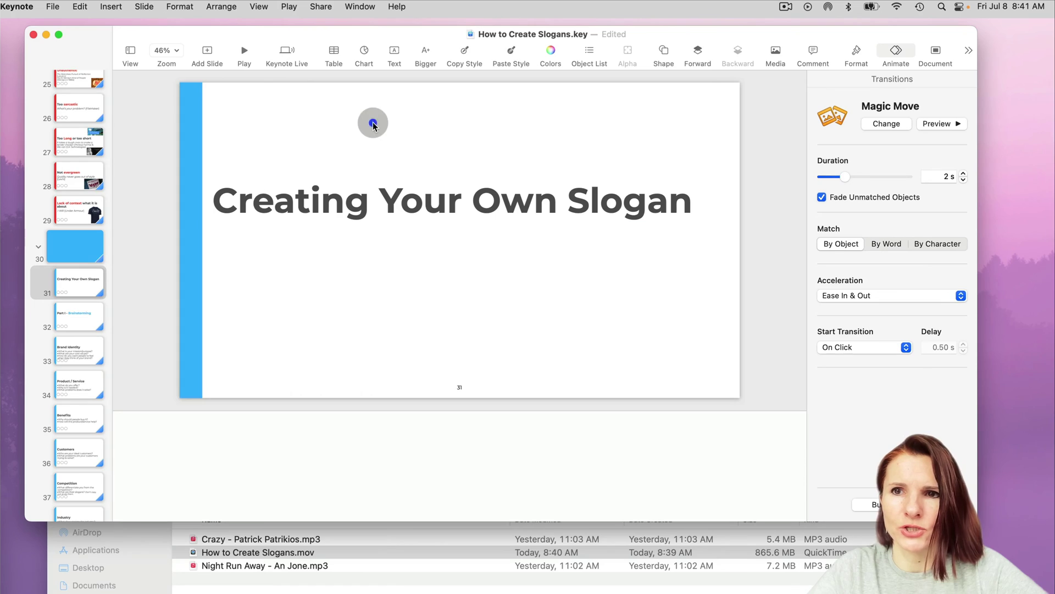
{"action": "left_click", "coordinate": [937, 53]}
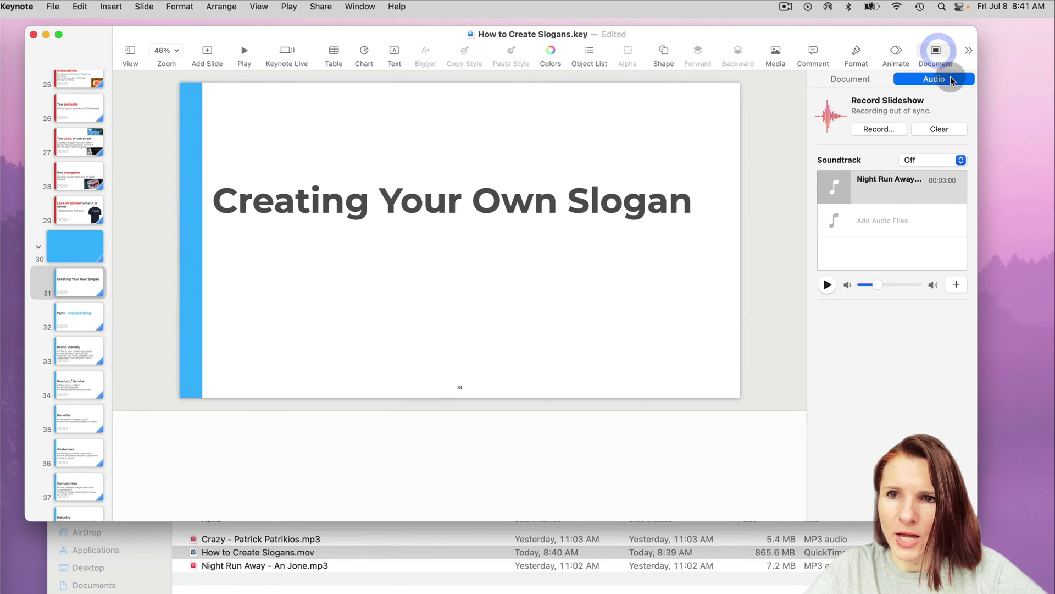
{"action": "left_click", "coordinate": [940, 130]}
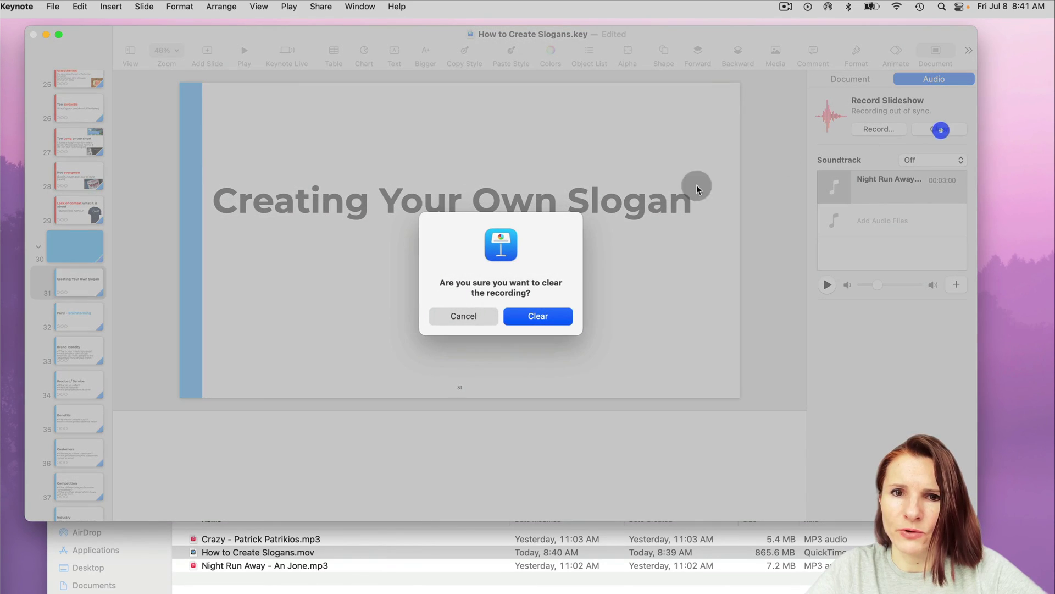
{"action": "left_click", "coordinate": [536, 315]}
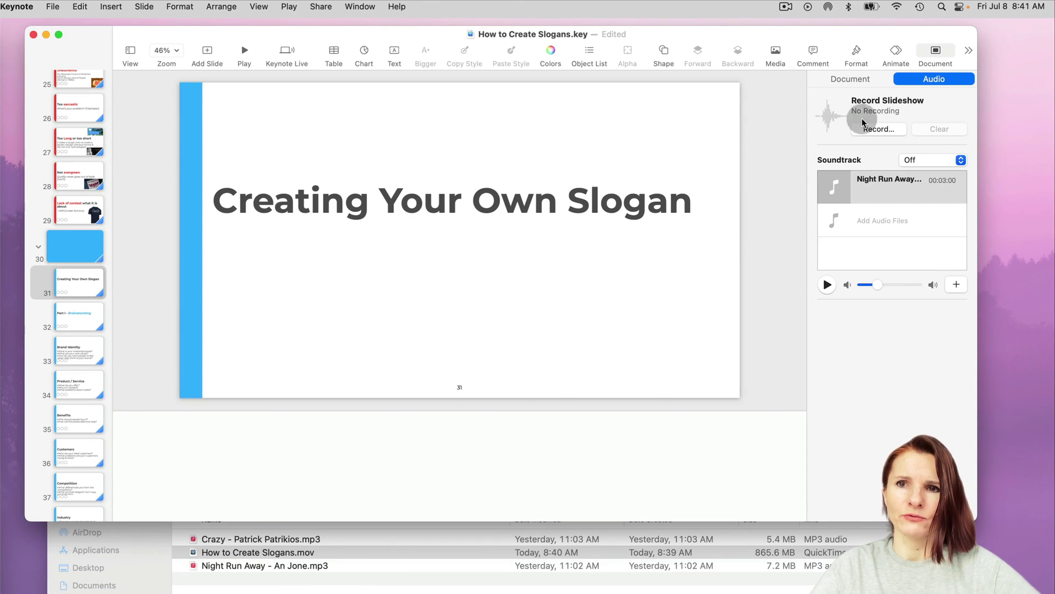